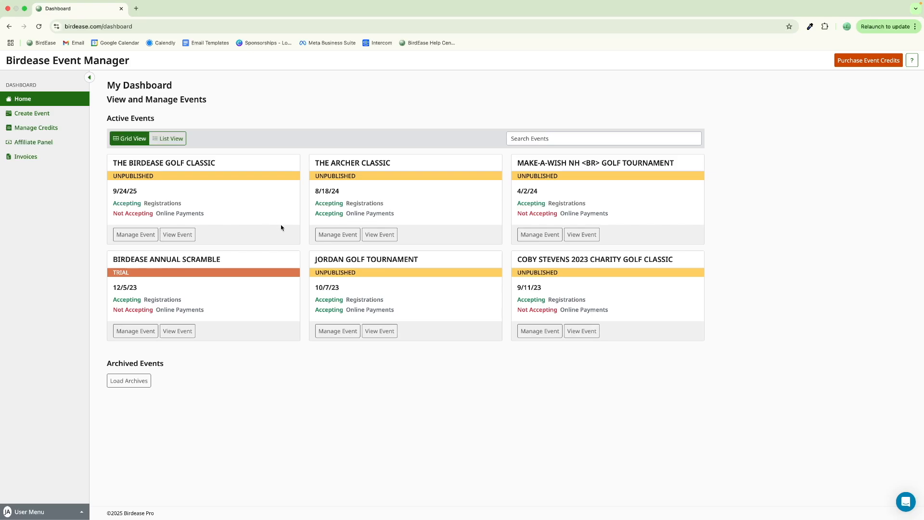
Open the registrant list of The Archer Classic event and look through its entries
{"action": "left_click", "coordinate": [323, 235]}
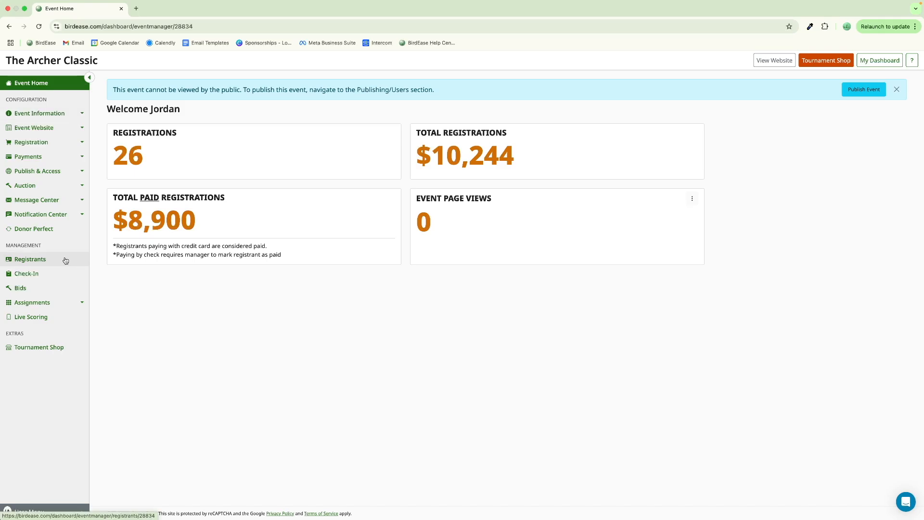
{"action": "left_click", "coordinate": [37, 263]}
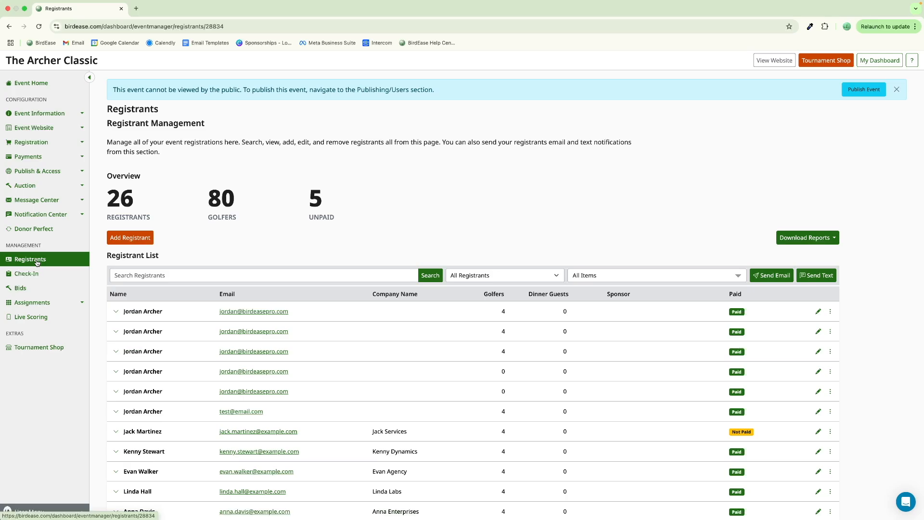
{"action": "scroll", "coordinate": [409, 304], "scroll_direction": "down", "scroll_amount": 3}
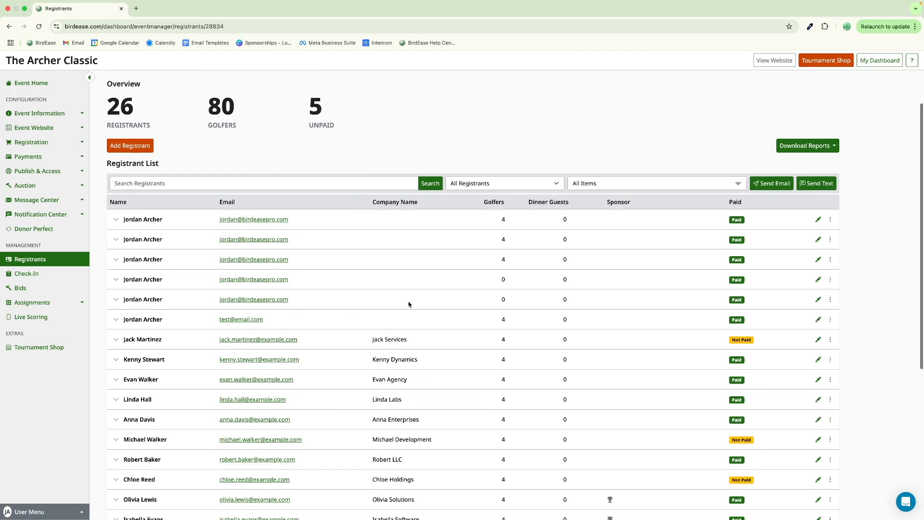
{"action": "scroll", "coordinate": [409, 305], "scroll_direction": "down", "scroll_amount": 2}
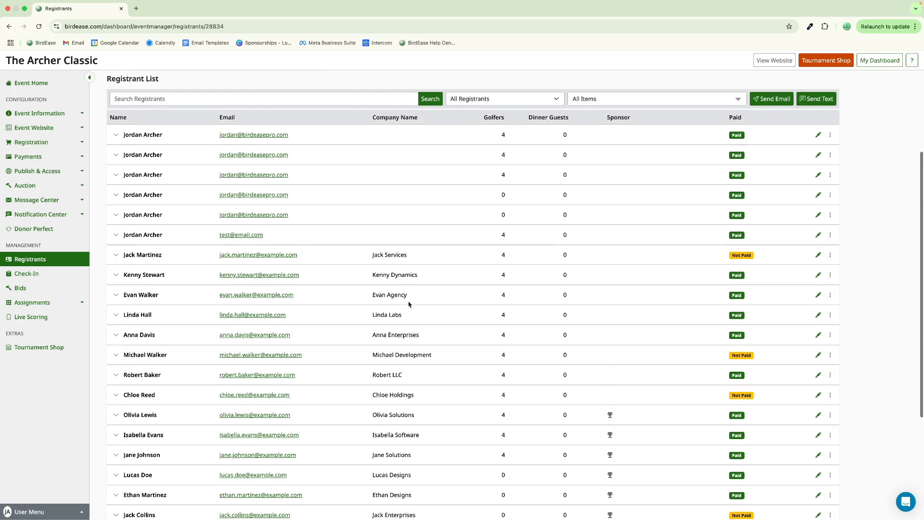
{"action": "scroll", "coordinate": [409, 304], "scroll_direction": "down", "scroll_amount": 1}
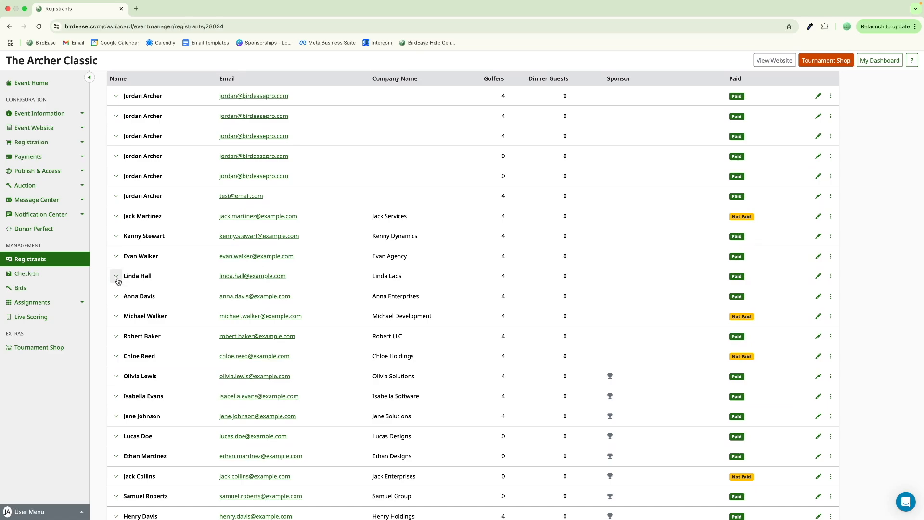
Expand the Linda Labs registrant to review its address, purchased items, comments and golfers
{"action": "left_click", "coordinate": [116, 276]}
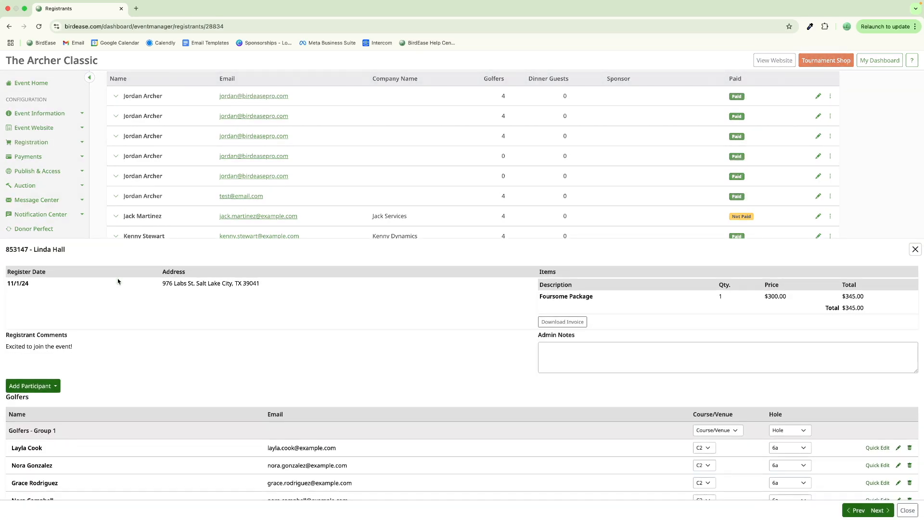
{"action": "scroll", "coordinate": [118, 281], "scroll_direction": "down", "scroll_amount": 1}
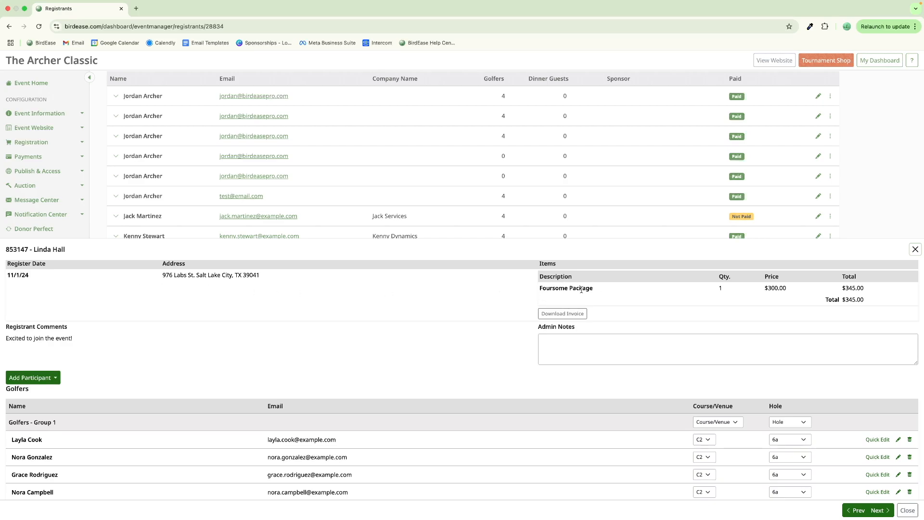
{"action": "scroll", "coordinate": [410, 417], "scroll_direction": "down", "scroll_amount": 1}
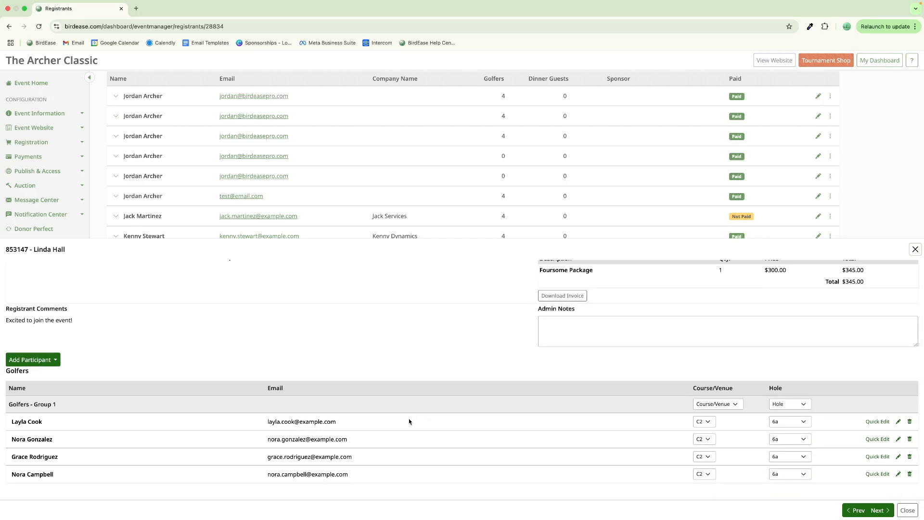
Open the first registrant's information for editing and close it without making changes
{"action": "scroll", "coordinate": [29, 343], "scroll_direction": "up", "scroll_amount": 2}
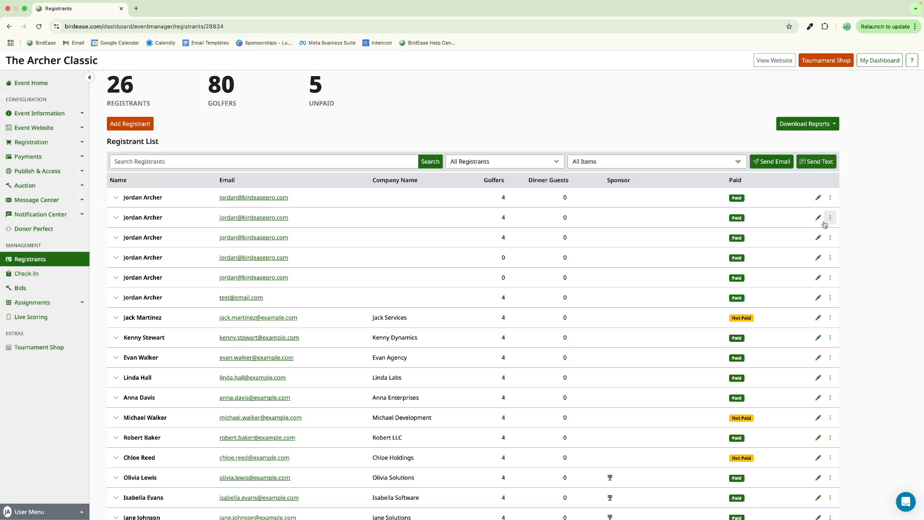
{"action": "left_click", "coordinate": [819, 198]}
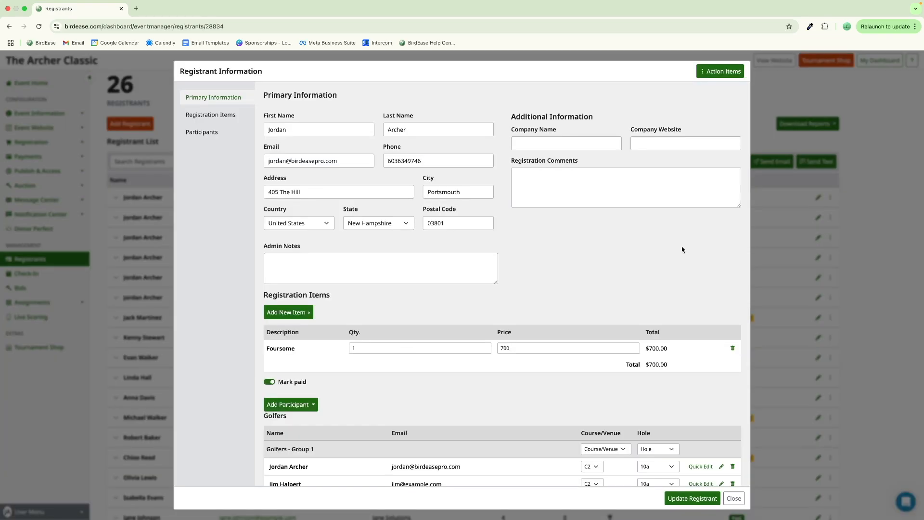
{"action": "left_click", "coordinate": [161, 150]}
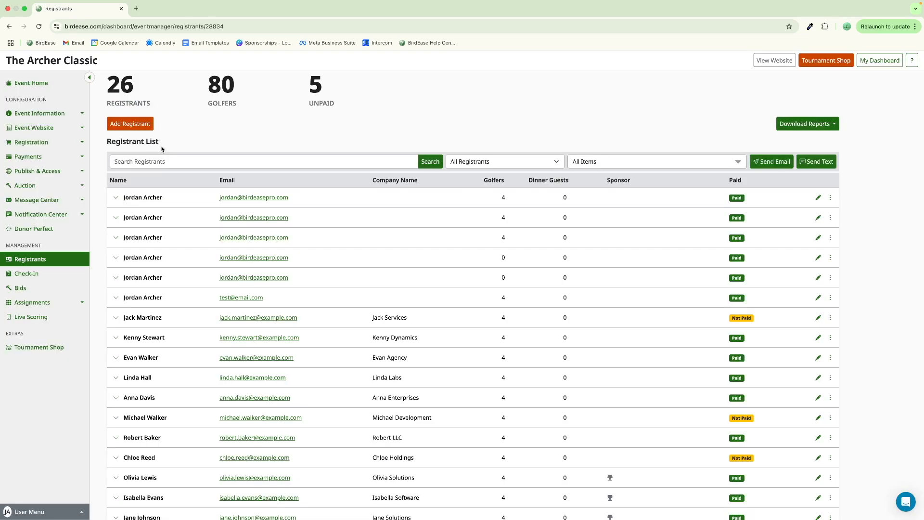
Add a new registrant with one Foursome package, leaving the contact details blank, and dismiss the confirmation email question
{"action": "left_click", "coordinate": [135, 126]}
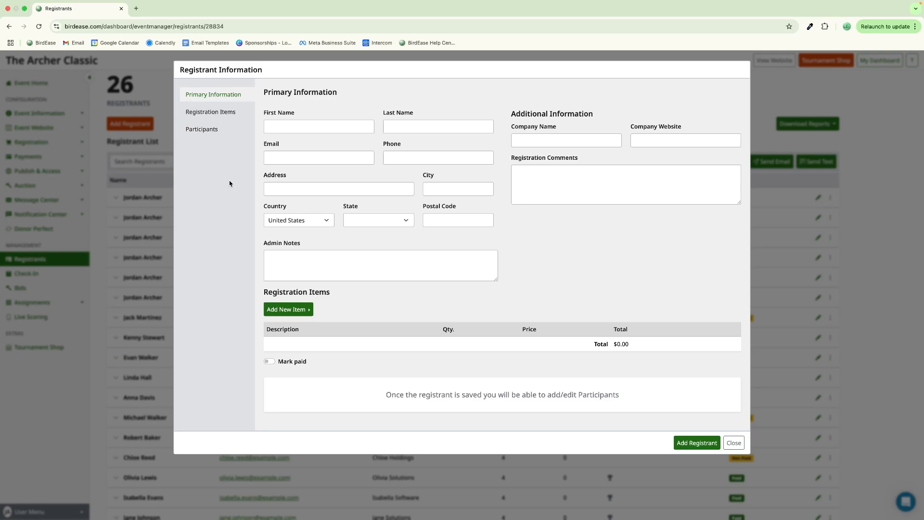
{"action": "left_click", "coordinate": [307, 312]}
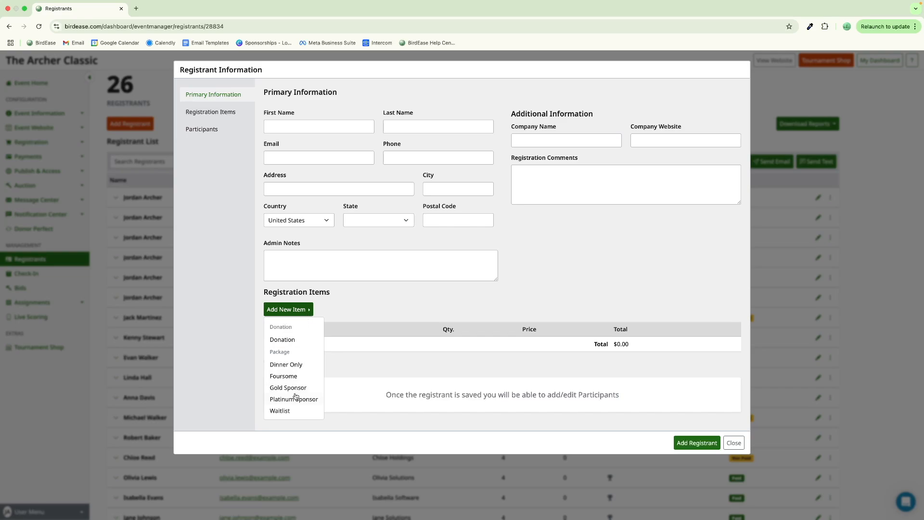
{"action": "left_click", "coordinate": [289, 376]}
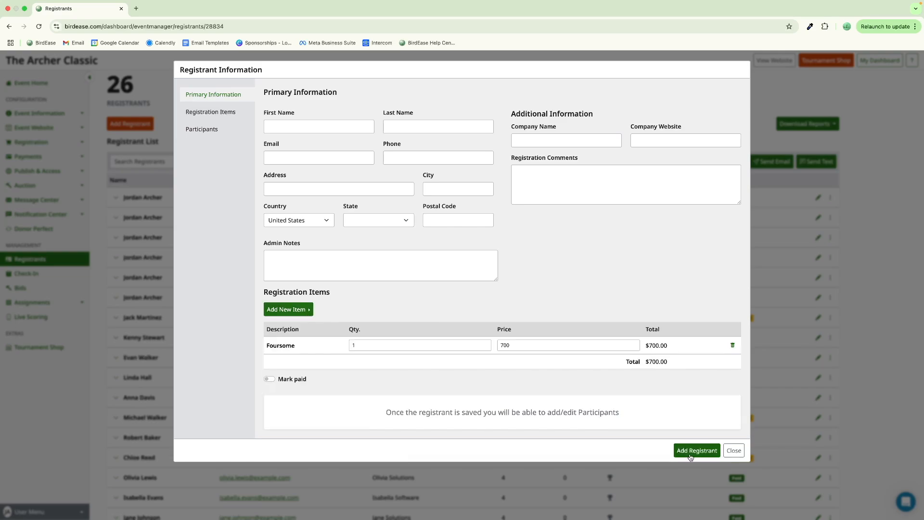
{"action": "left_click", "coordinate": [690, 456]}
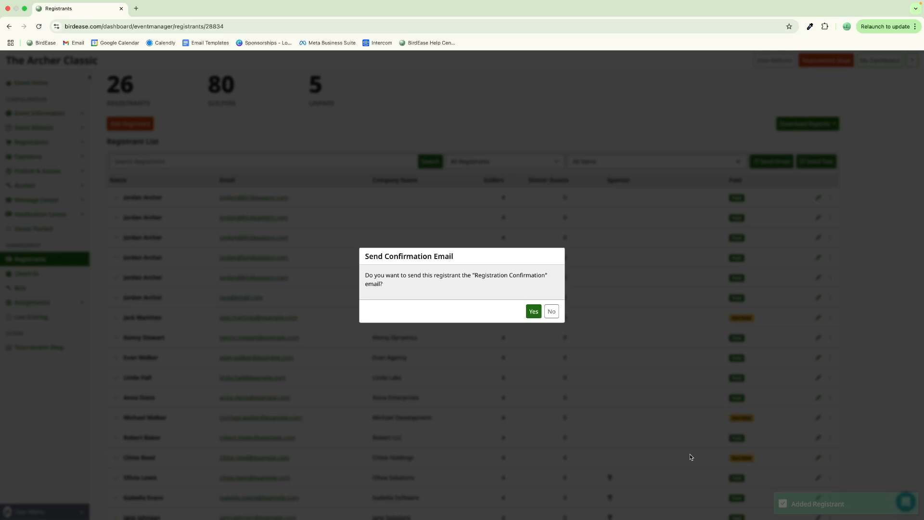
{"action": "left_click", "coordinate": [690, 455]}
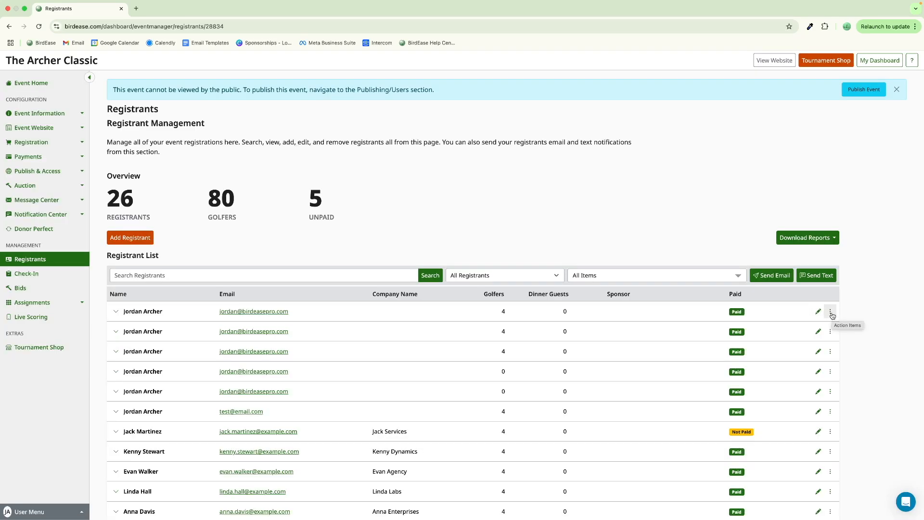
Review the first registrant's action items and the recipient groups offered for bulk emails and texts
{"action": "left_click", "coordinate": [832, 313]}
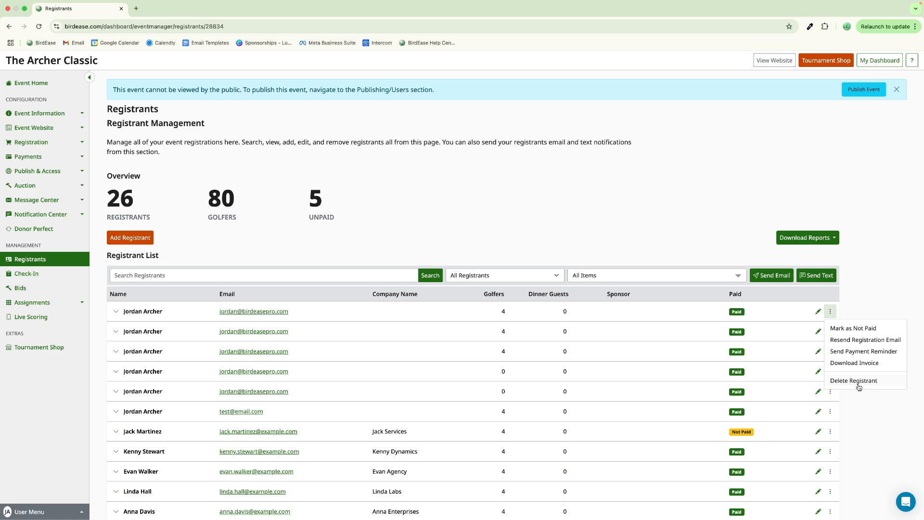
{"action": "left_click", "coordinate": [912, 270]}
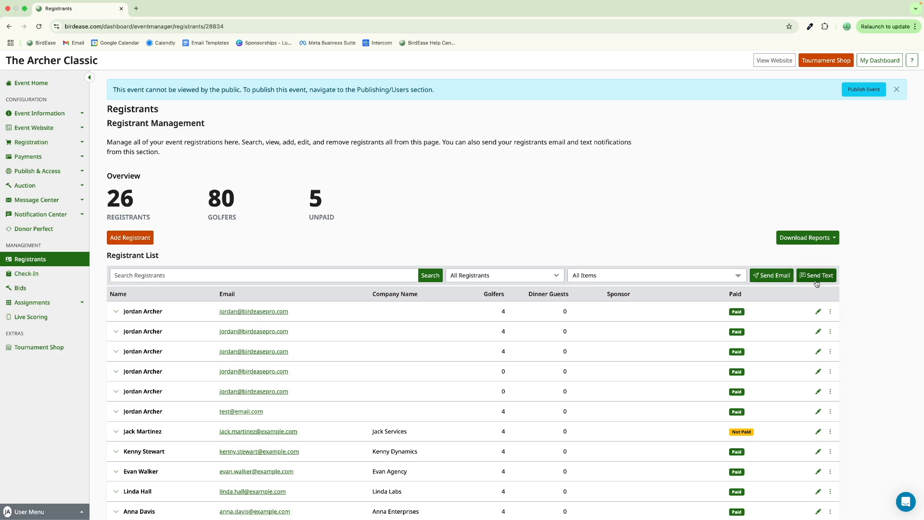
{"action": "left_click", "coordinate": [775, 284]}
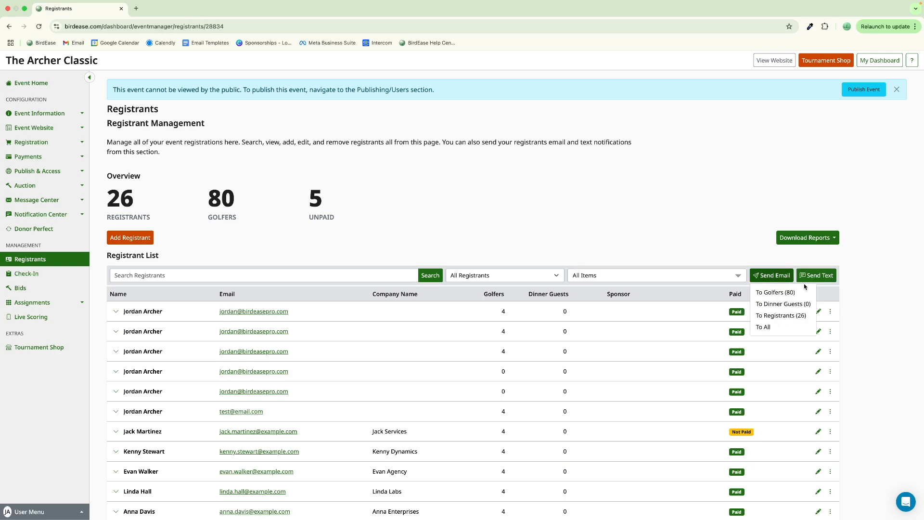
{"action": "left_click", "coordinate": [817, 284]}
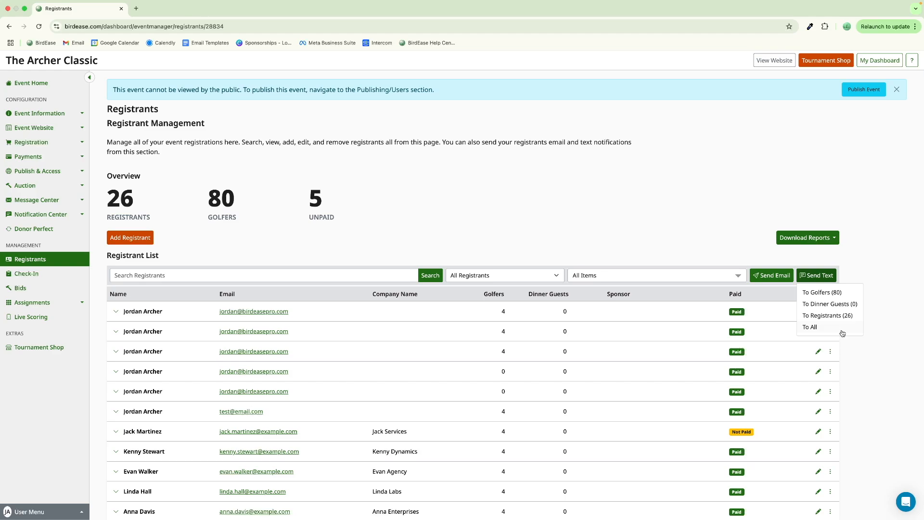
{"action": "left_click", "coordinate": [588, 227]}
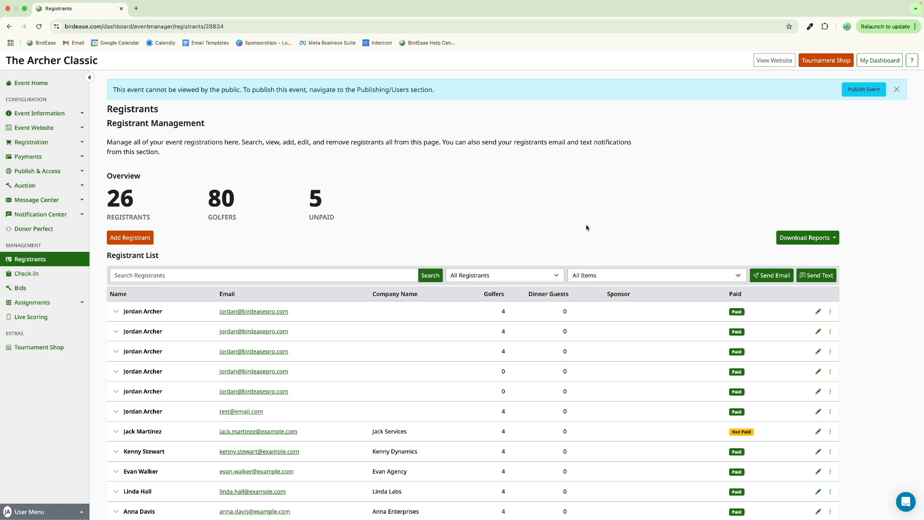
Filter the registrant list to Sponsor No Image and choose the filtered registrants as text message recipients
{"action": "left_click", "coordinate": [553, 276]}
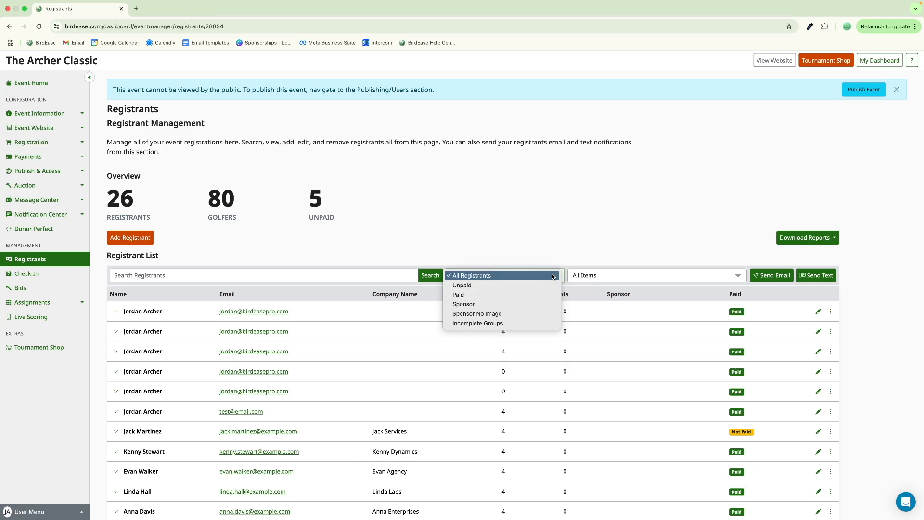
{"action": "left_click", "coordinate": [550, 314]}
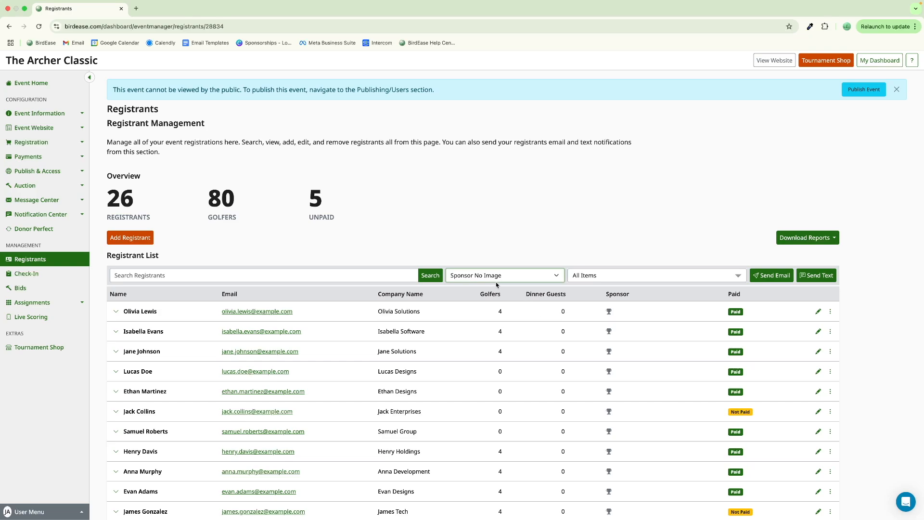
{"action": "left_click", "coordinate": [817, 276]}
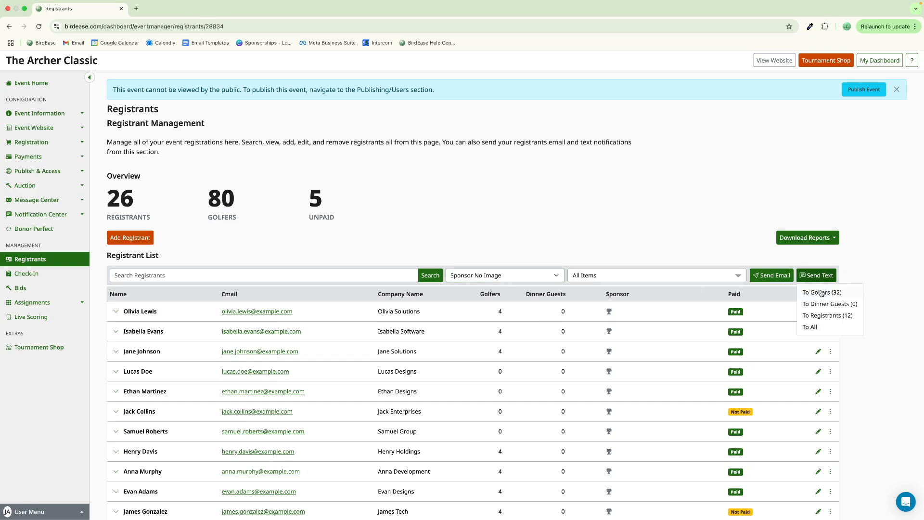
{"action": "left_click", "coordinate": [818, 317]}
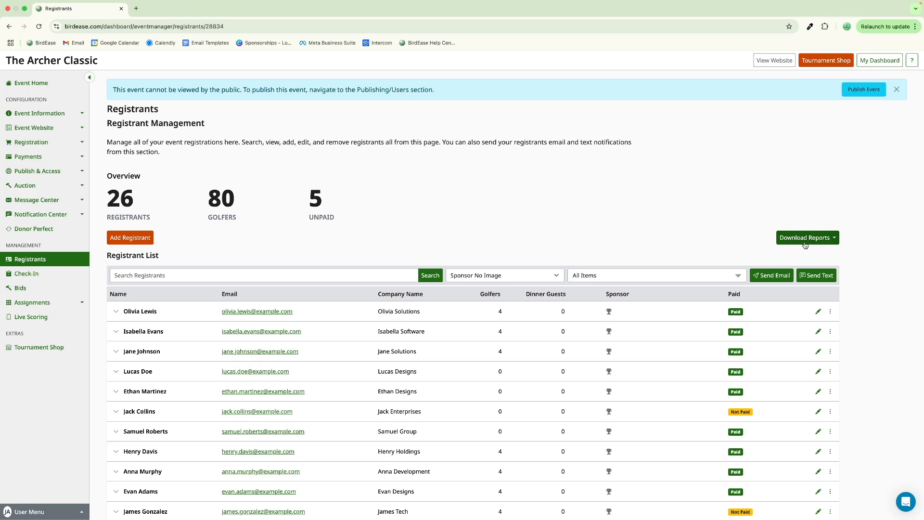
Check which registrant, golfer and dinner guest reports can be downloaded
{"action": "left_click", "coordinate": [806, 244]}
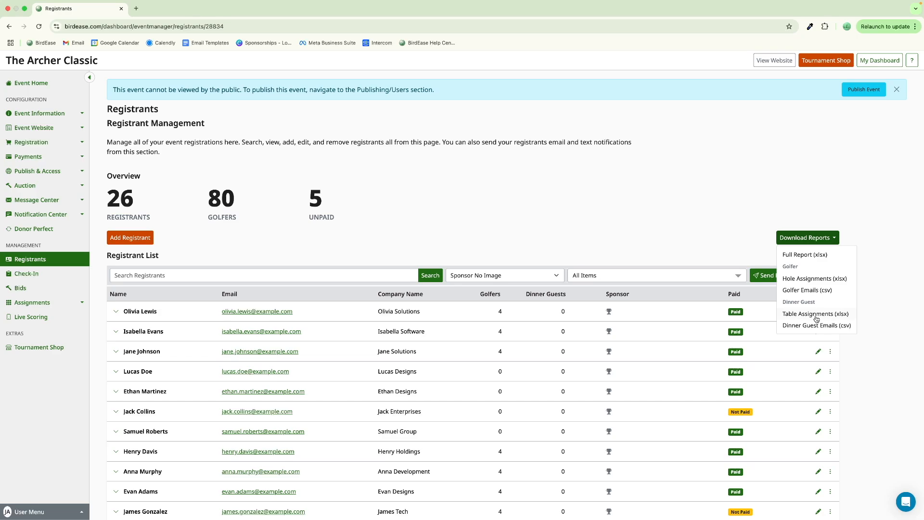
Open the Assignments Builder and auto-assign all golfers to holes, accepting that existing assignments change
{"action": "left_click", "coordinate": [44, 307]}
{"action": "left_click", "coordinate": [44, 317]}
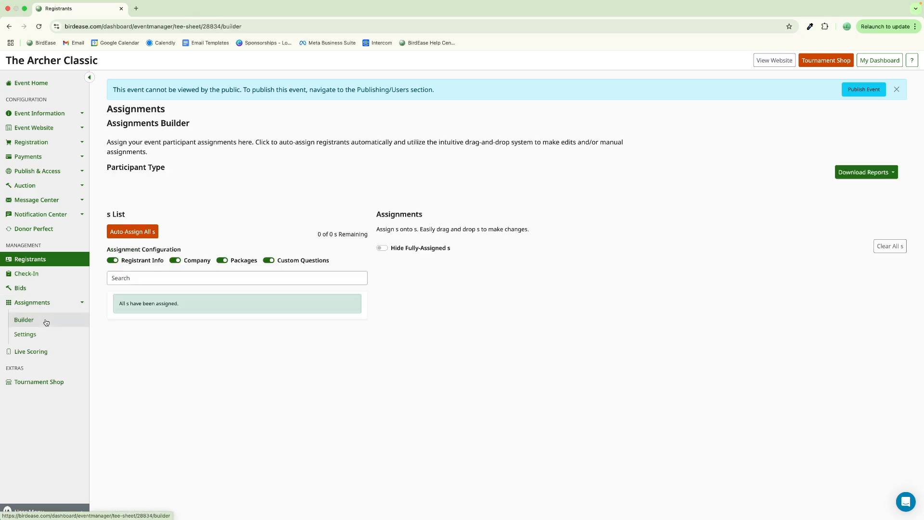
{"action": "scroll", "coordinate": [187, 151], "scroll_direction": "down", "scroll_amount": 1}
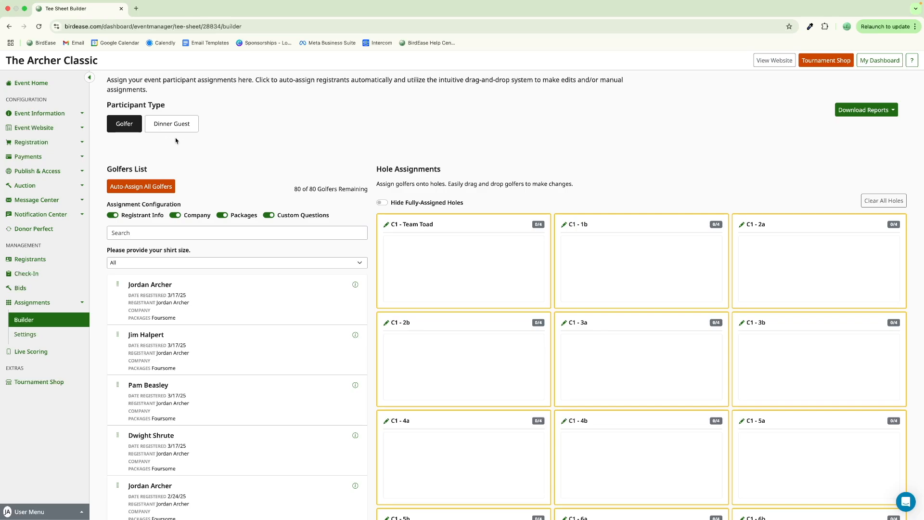
{"action": "scroll", "coordinate": [249, 287], "scroll_direction": "down", "scroll_amount": 2}
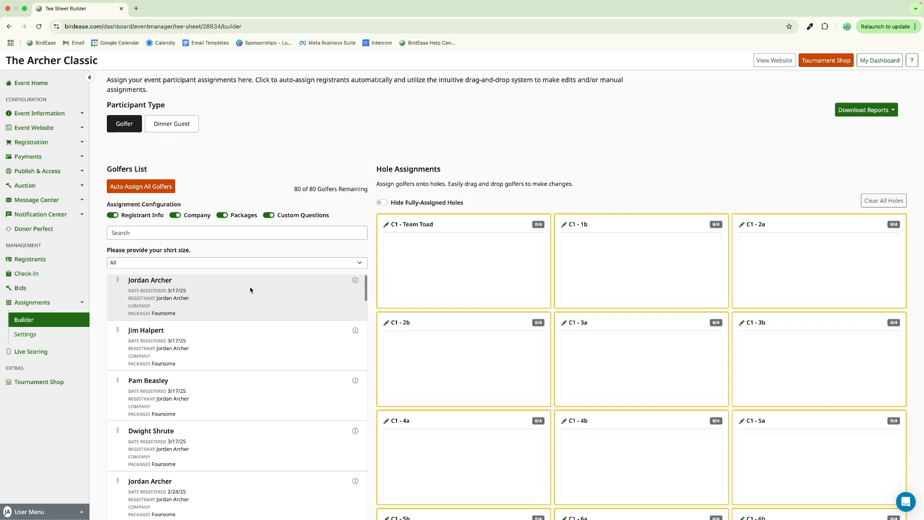
{"action": "scroll", "coordinate": [250, 289], "scroll_direction": "down", "scroll_amount": 5}
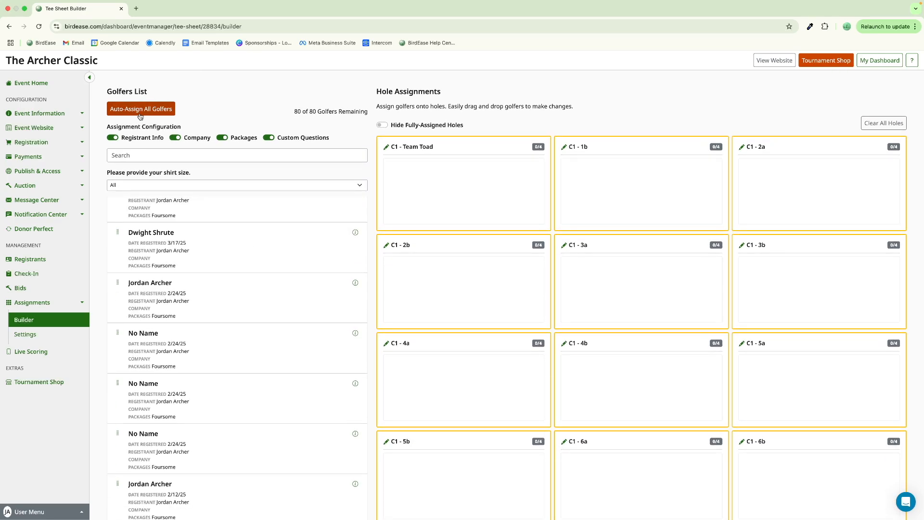
{"action": "left_click", "coordinate": [140, 116]}
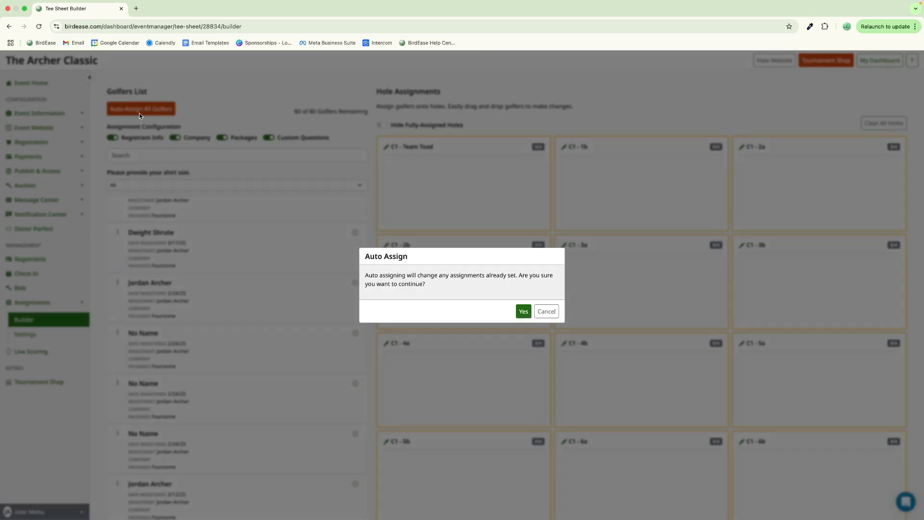
{"action": "left_click", "coordinate": [522, 311]}
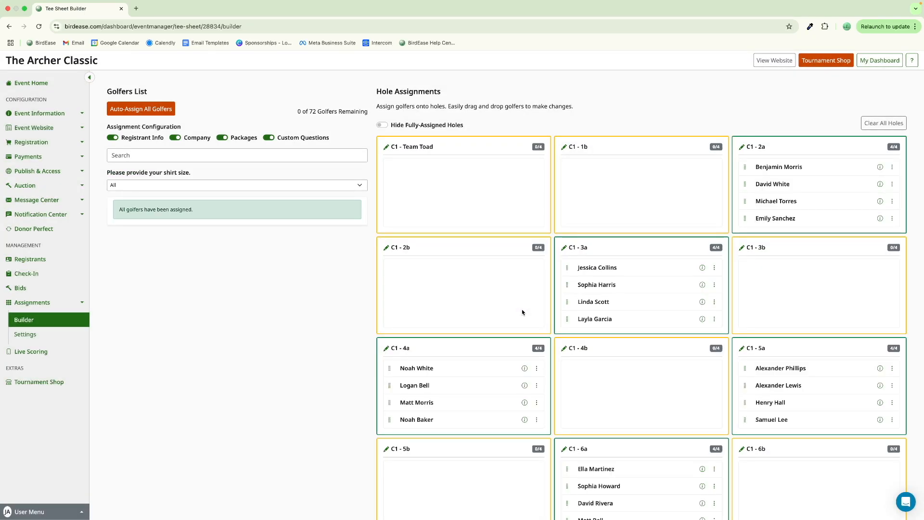
Move the group of four golfers from hole C1 - 3a to hole C1 - 4b
{"action": "left_click_drag", "start_coordinate": [610, 276], "coordinate": [621, 208]}
{"action": "left_click_drag", "start_coordinate": [621, 274], "coordinate": [621, 375]}
{"action": "left_click_drag", "start_coordinate": [616, 270], "coordinate": [641, 366]}
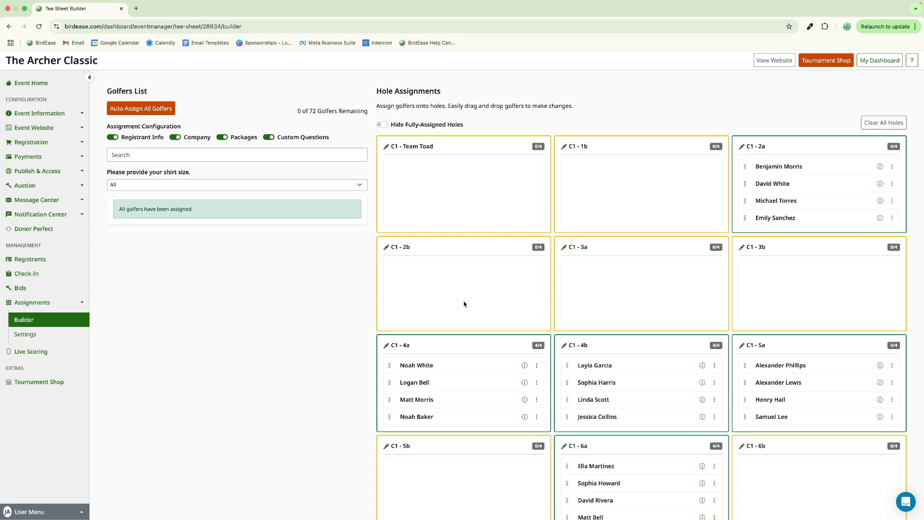
{"action": "scroll", "coordinate": [464, 304], "scroll_direction": "up", "scroll_amount": 1}
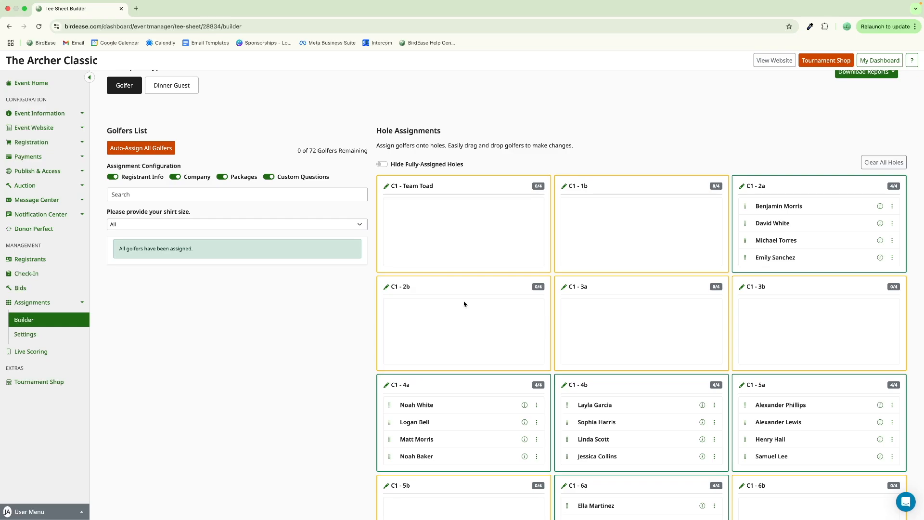
{"action": "scroll", "coordinate": [433, 307], "scroll_direction": "up", "scroll_amount": 3}
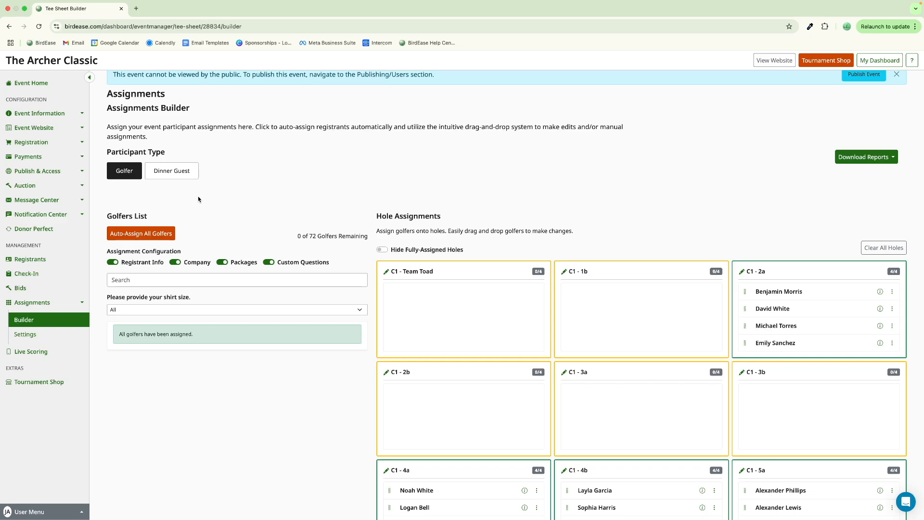
View the dinner guest table assignments and download the golfers' Hole Assignments report as xlsx
{"action": "left_click", "coordinate": [183, 178]}
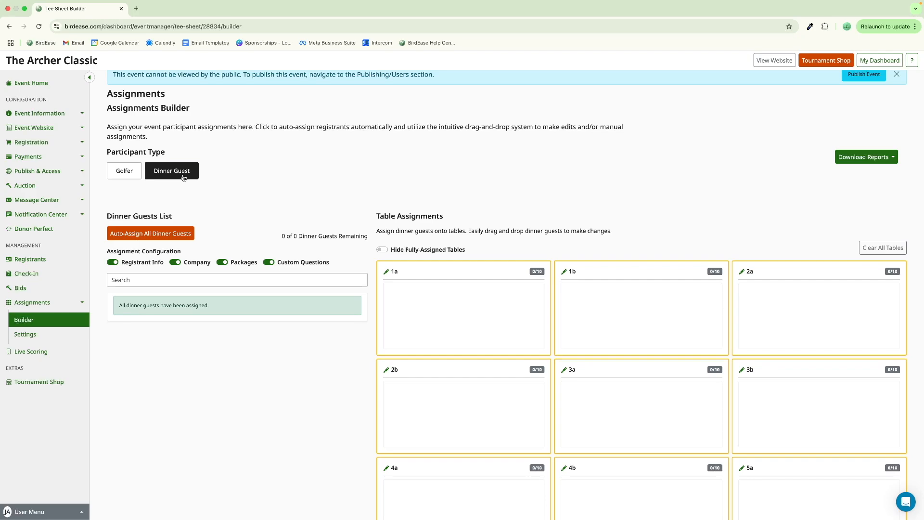
{"action": "scroll", "coordinate": [517, 248], "scroll_direction": "down", "scroll_amount": 1}
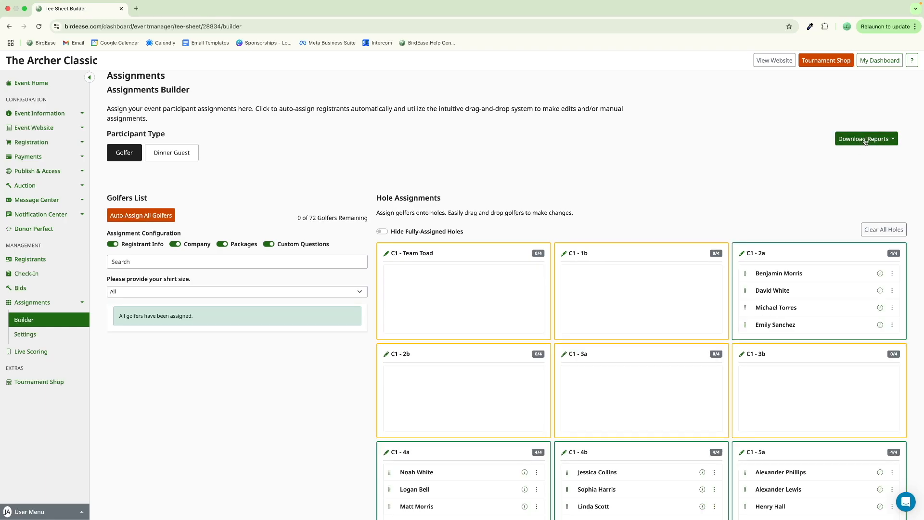
{"action": "left_click", "coordinate": [865, 139]}
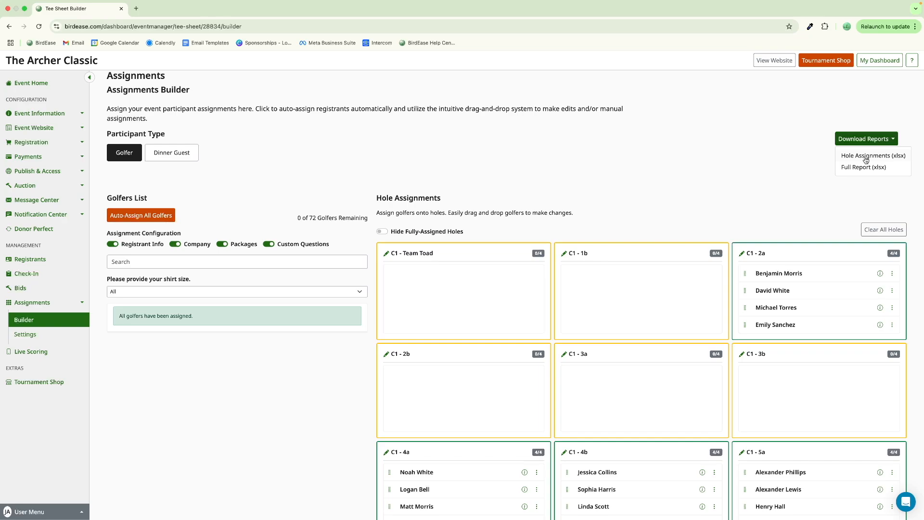
{"action": "left_click", "coordinate": [867, 157]}
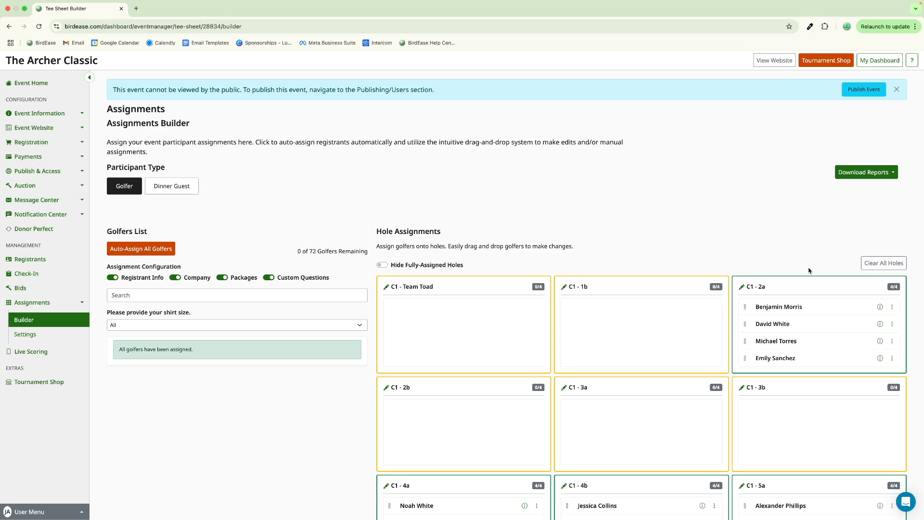
Examine the assignment settings for golfers and dinner guests, plus the hole and table layouts in the Assignments Builder
{"action": "left_click", "coordinate": [56, 340]}
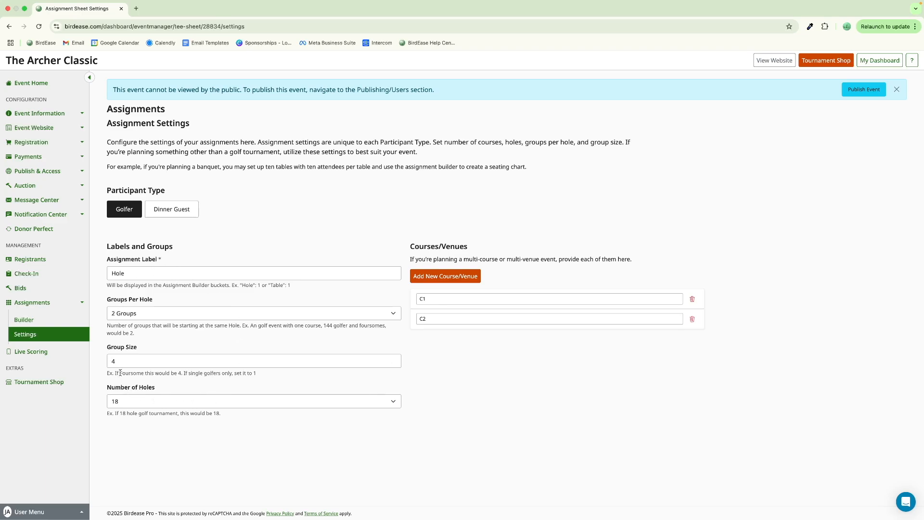
{"action": "left_click", "coordinate": [187, 210]}
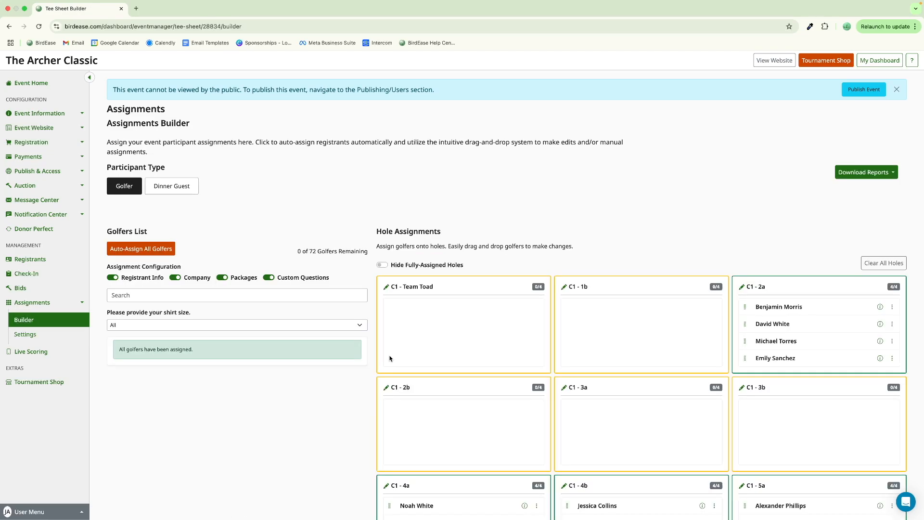
{"action": "scroll", "coordinate": [391, 357], "scroll_direction": "down", "scroll_amount": 1}
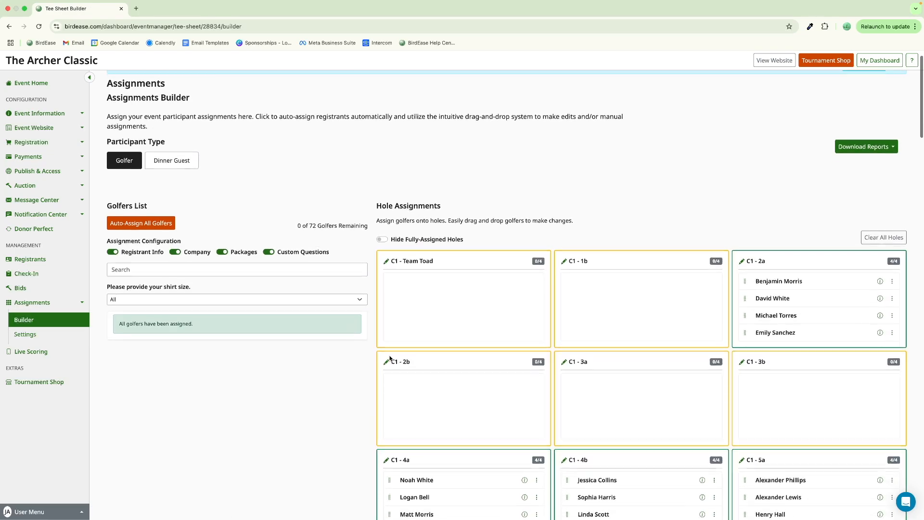
{"action": "scroll", "coordinate": [390, 358], "scroll_direction": "down", "scroll_amount": 5}
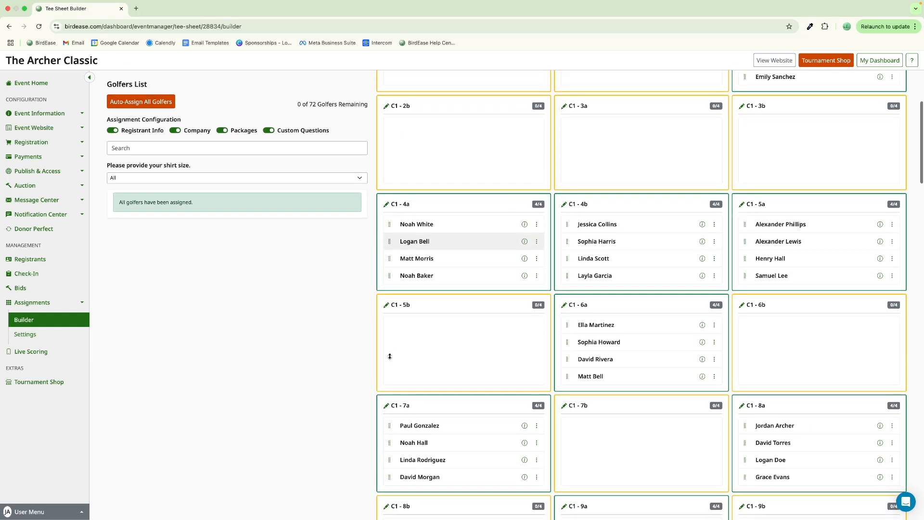
{"action": "scroll", "coordinate": [390, 357], "scroll_direction": "down", "scroll_amount": 10}
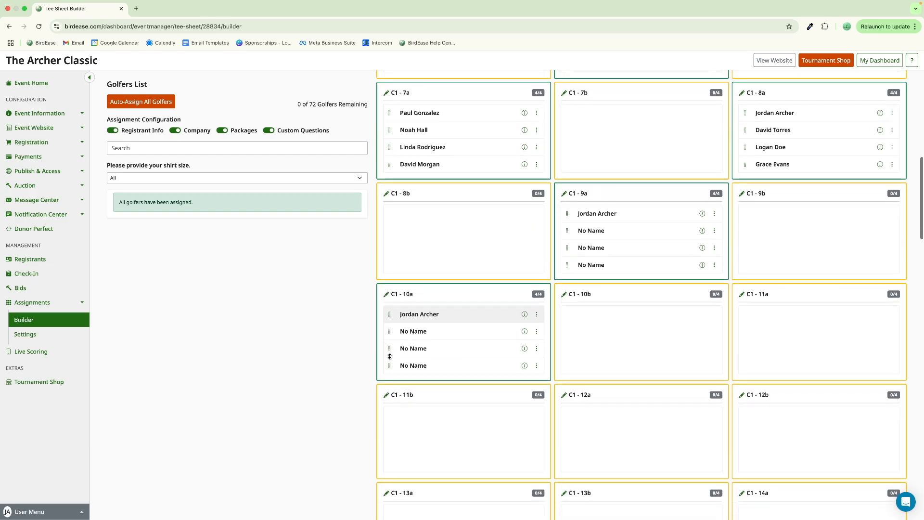
{"action": "scroll", "coordinate": [388, 365], "scroll_direction": "up", "scroll_amount": 11}
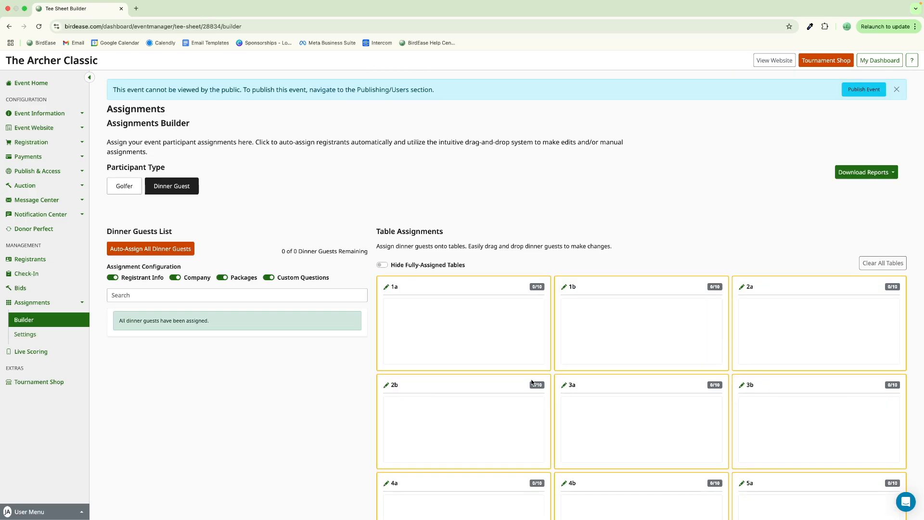
{"action": "scroll", "coordinate": [531, 382], "scroll_direction": "down", "scroll_amount": 5}
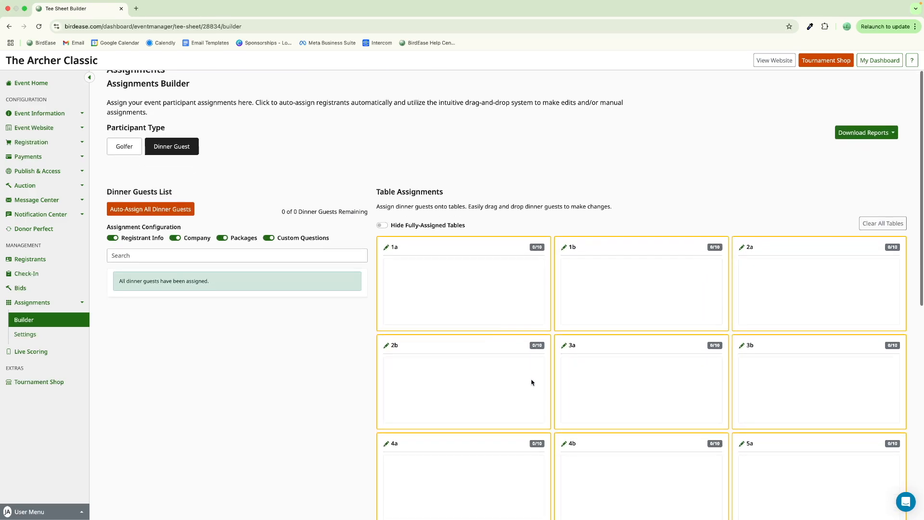
{"action": "scroll", "coordinate": [532, 382], "scroll_direction": "down", "scroll_amount": 1}
{"action": "scroll", "coordinate": [532, 382], "scroll_direction": "down", "scroll_amount": 3}
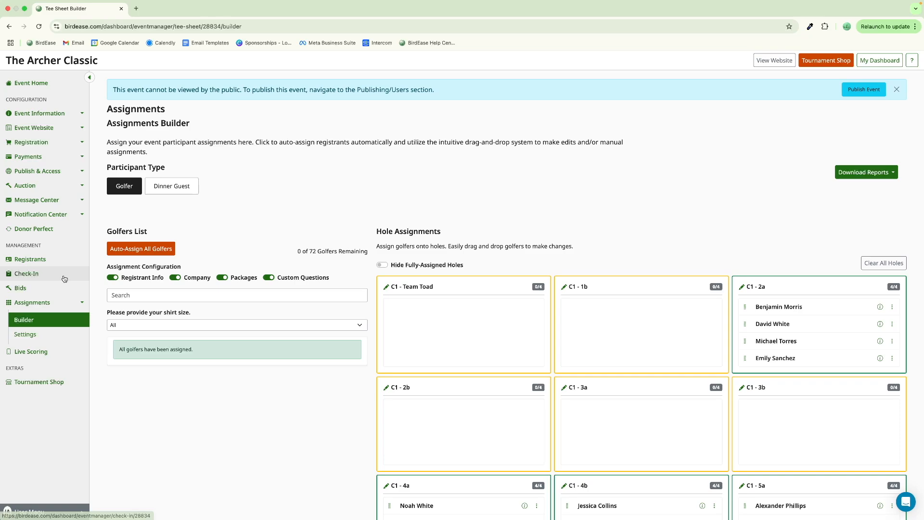
Open the Check-In page and search the golfer list by a golfer's first name
{"action": "left_click", "coordinate": [64, 279]}
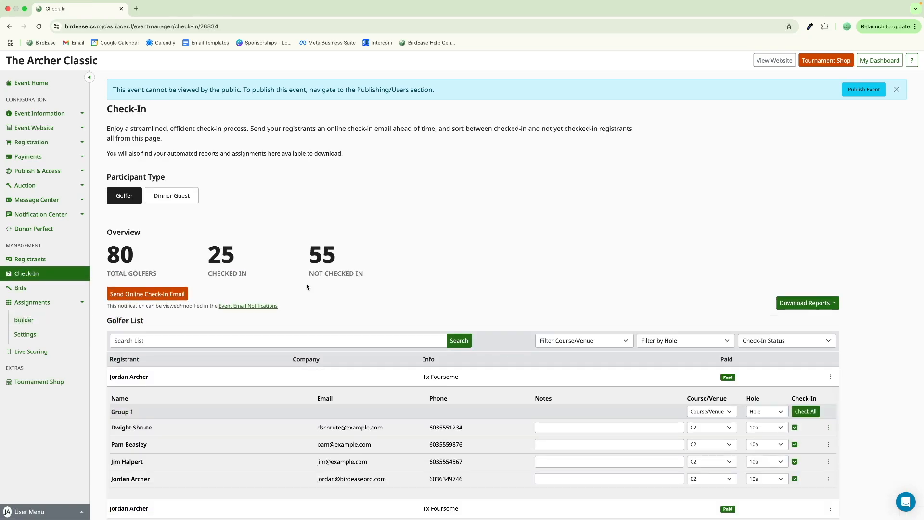
{"action": "left_click", "coordinate": [283, 341]}
{"action": "type", "text": "Grace"}
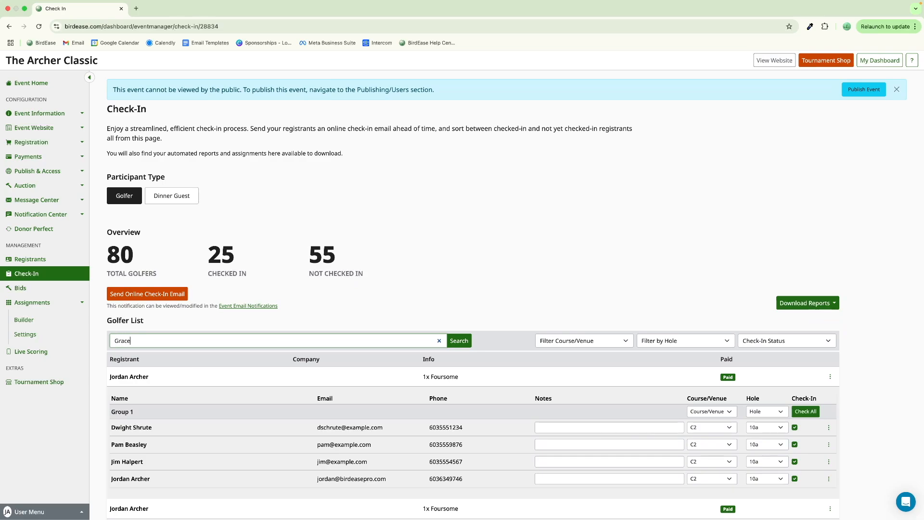
{"action": "key", "text": "Return"}
Check in all four golfers of the foursome assigned to course C1, hole 8a
{"action": "left_click", "coordinate": [795, 428]}
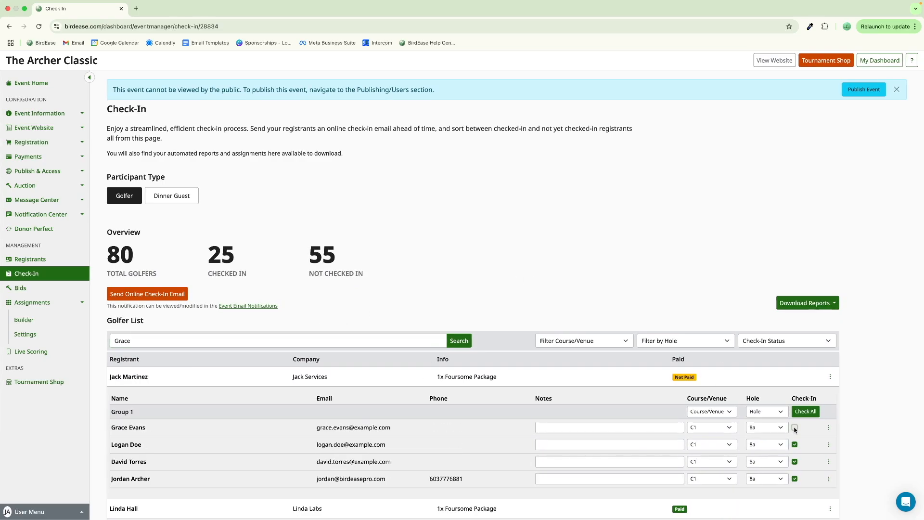
{"action": "left_click", "coordinate": [795, 428]}
{"action": "left_click", "coordinate": [795, 444]}
{"action": "left_click", "coordinate": [795, 462]}
{"action": "left_click", "coordinate": [795, 478]}
{"action": "left_click", "coordinate": [812, 415]}
{"action": "scroll", "coordinate": [808, 413], "scroll_direction": "down", "scroll_amount": 3}
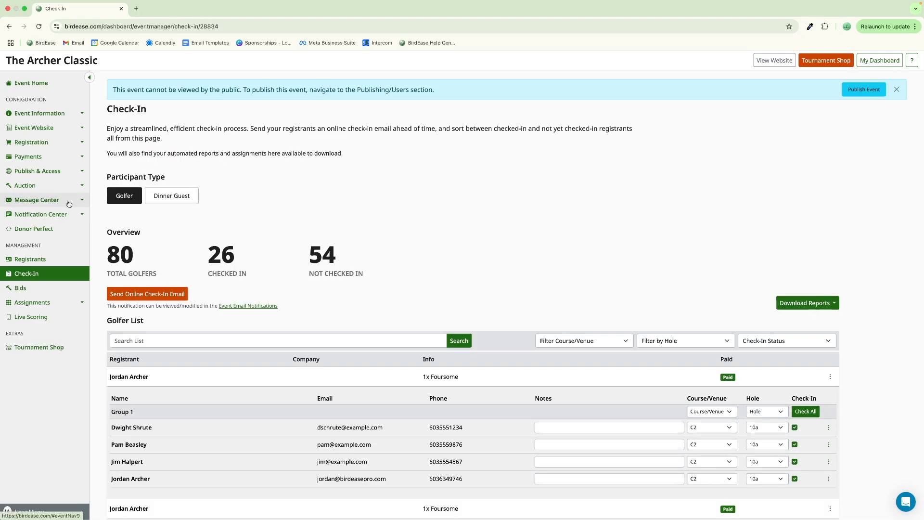
Look through the content, recipient import options and Send & Track section of a new event message, and close it without adding it
{"action": "left_click", "coordinate": [66, 201]}
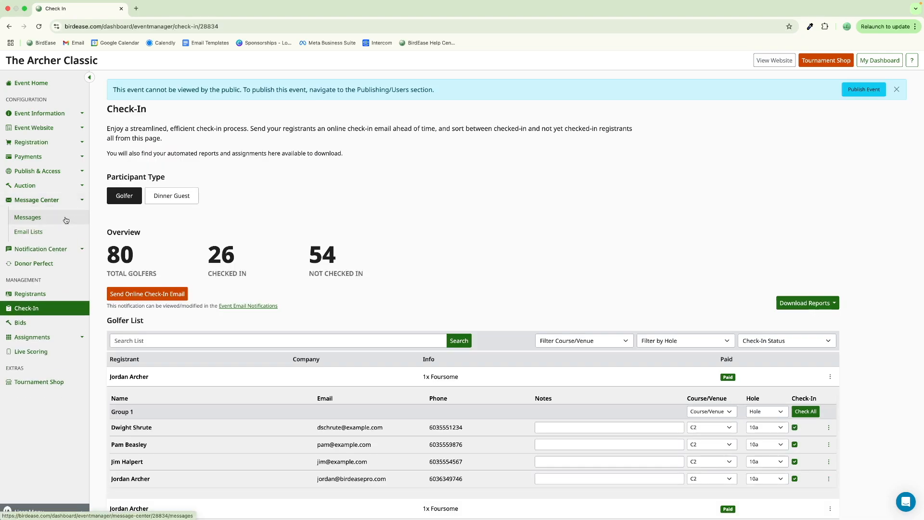
{"action": "left_click", "coordinate": [66, 218]}
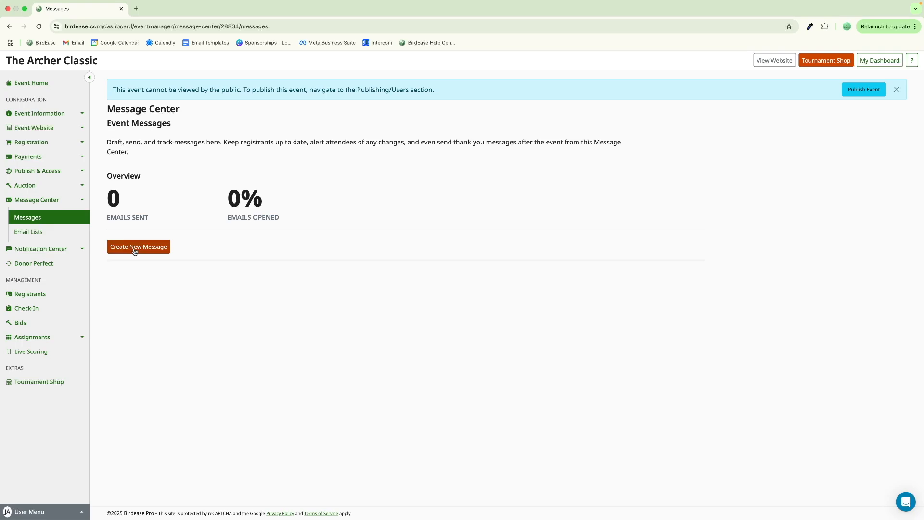
{"action": "left_click", "coordinate": [134, 248]}
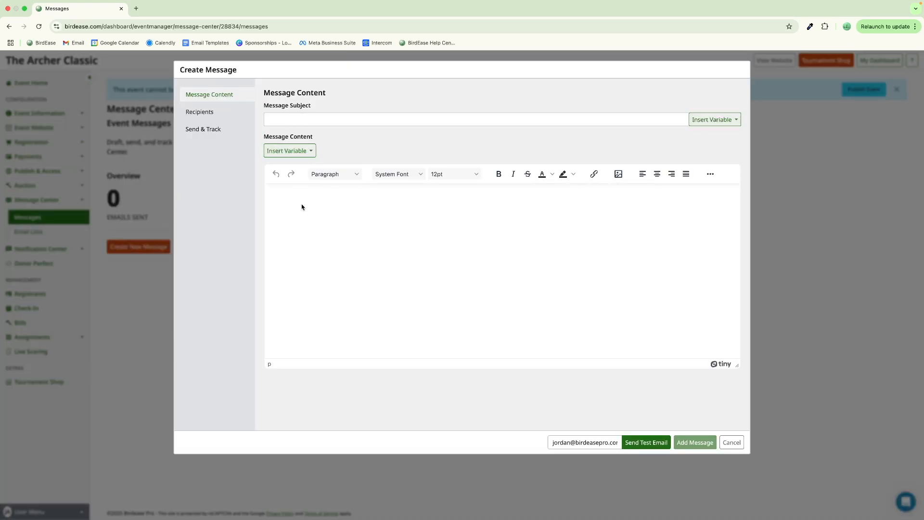
{"action": "left_click", "coordinate": [212, 113]}
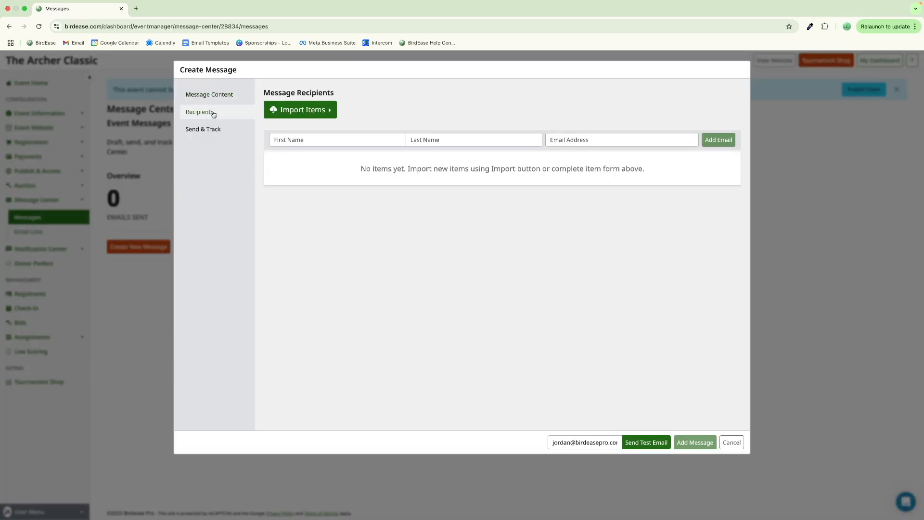
{"action": "left_click", "coordinate": [288, 114]}
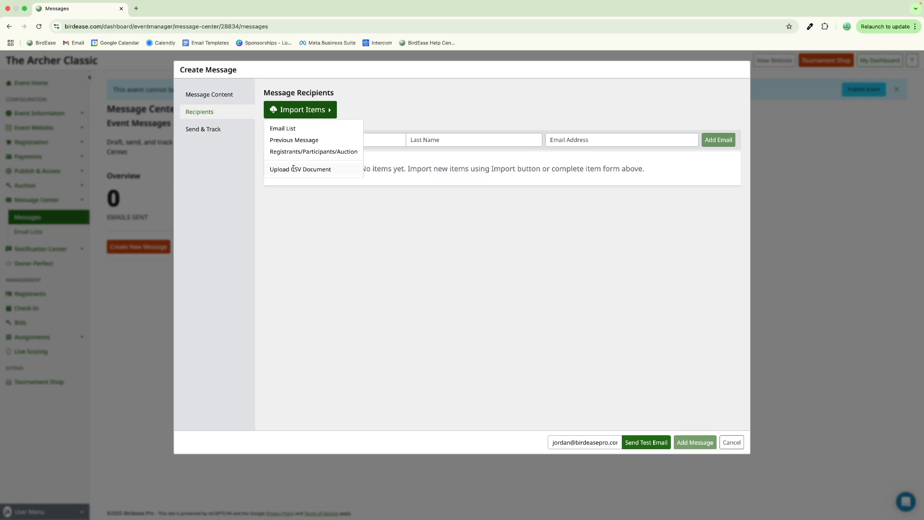
{"action": "left_click", "coordinate": [206, 131]}
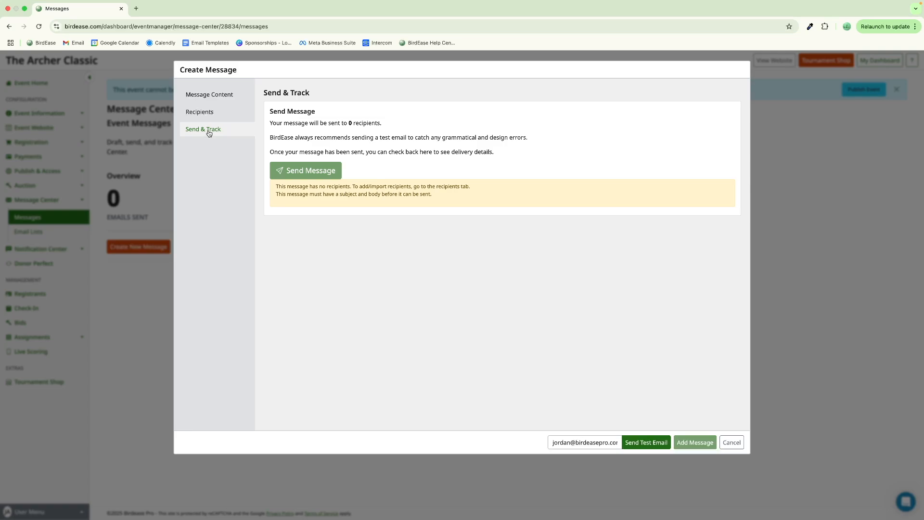
{"action": "left_click", "coordinate": [173, 221]}
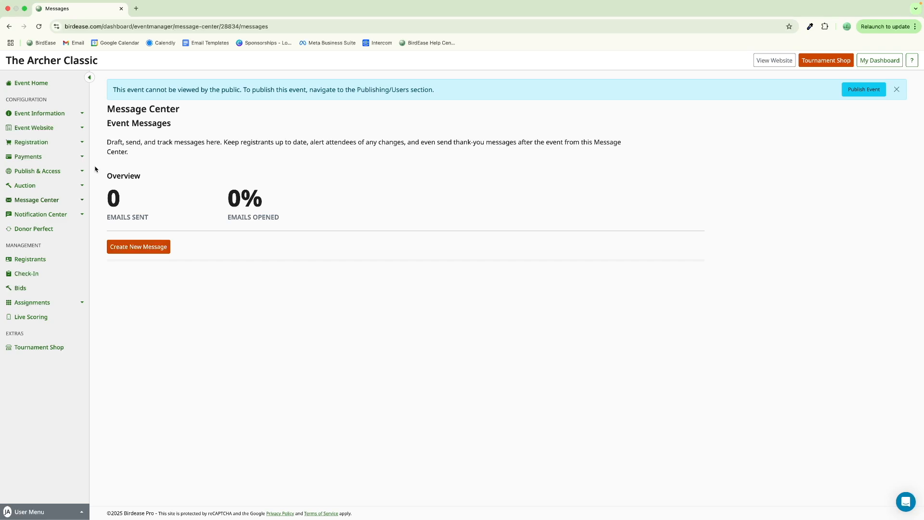
View the event website's page list and open the Event Details page for editing
{"action": "left_click", "coordinate": [40, 130]}
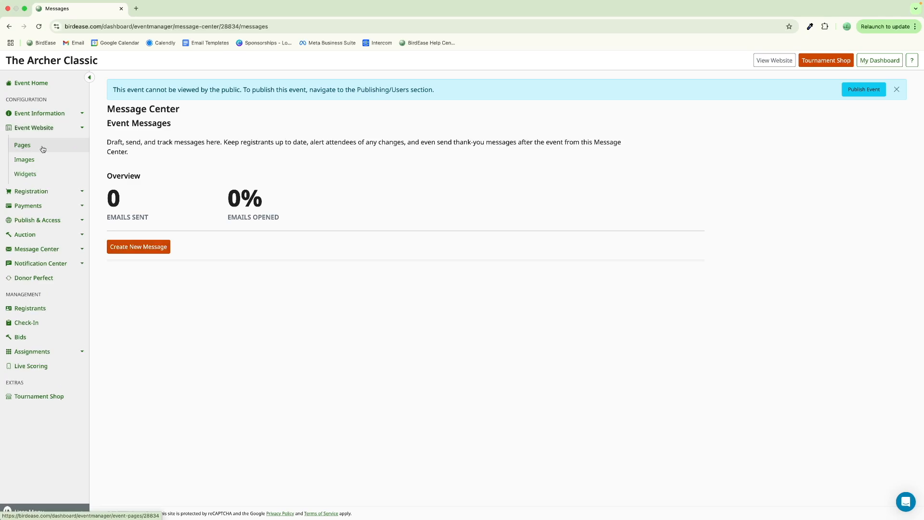
{"action": "left_click", "coordinate": [43, 148]}
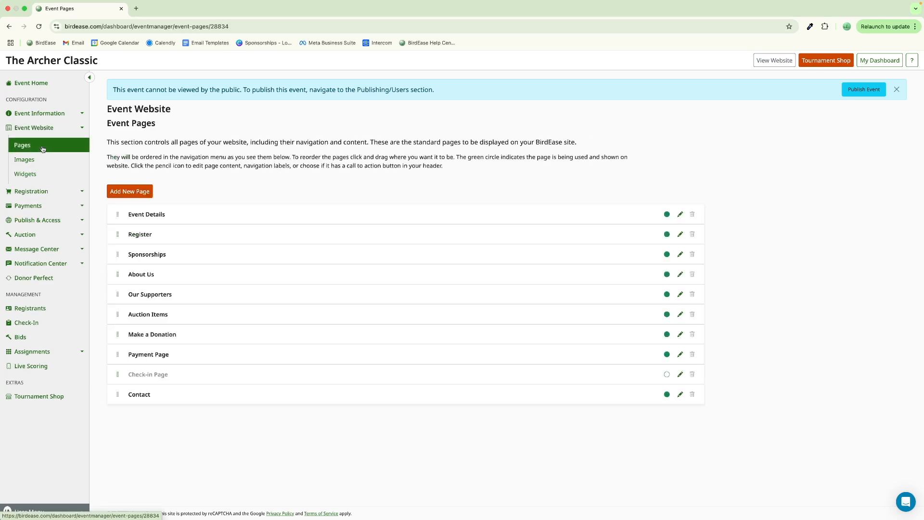
{"action": "left_click", "coordinate": [679, 215]}
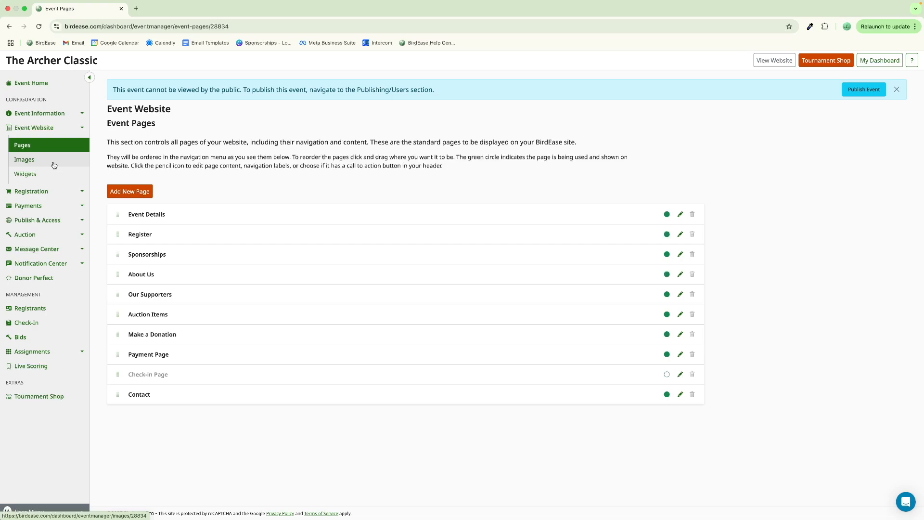
Reorder the Silver Sponsor logos to start with ce.webp, gusruby.webp, thegoat.webp, and open the options for bearbrook.webp in Gold Sponsor
{"action": "left_click", "coordinate": [43, 165]}
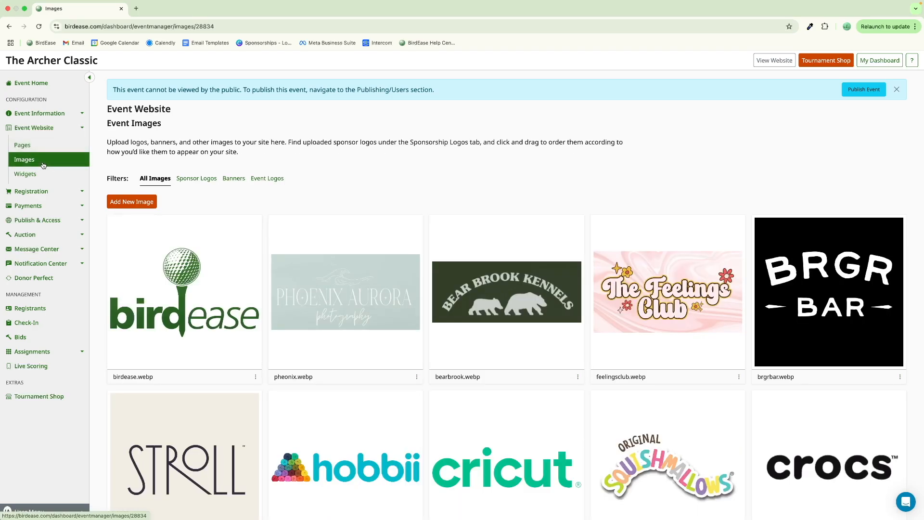
{"action": "left_click", "coordinate": [195, 182]}
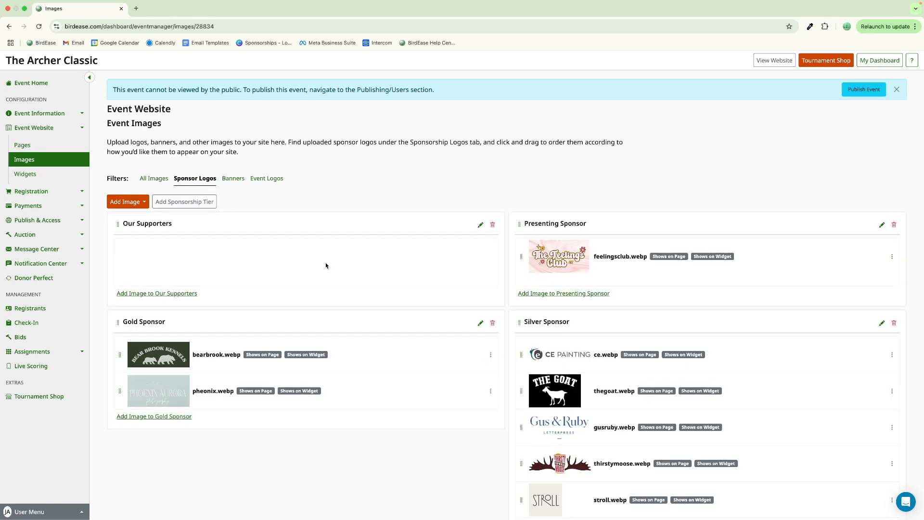
{"action": "scroll", "coordinate": [326, 266], "scroll_direction": "down", "scroll_amount": 2}
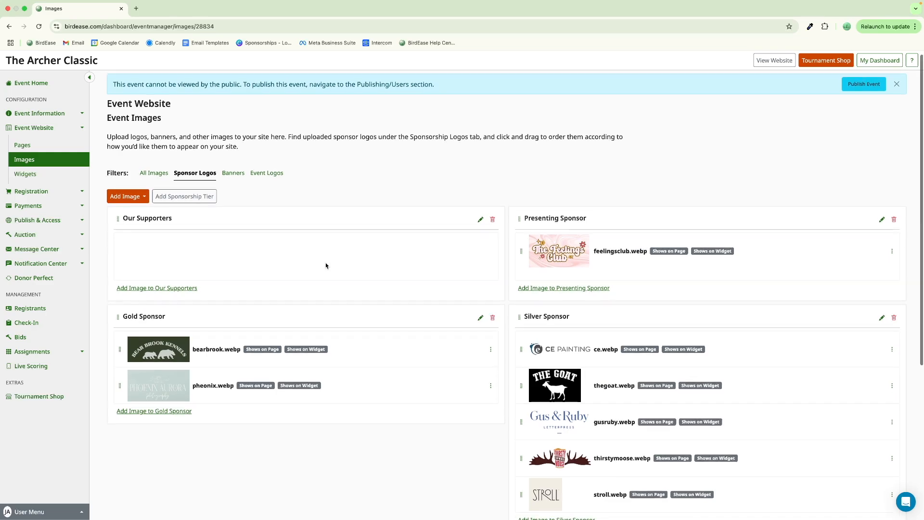
{"action": "mouse_move", "coordinate": [522, 307]}
{"action": "left_mouse_down"}
{"action": "mouse_move", "coordinate": [522, 379]}
{"action": "mouse_move", "coordinate": [524, 312]}
{"action": "left_mouse_up"}
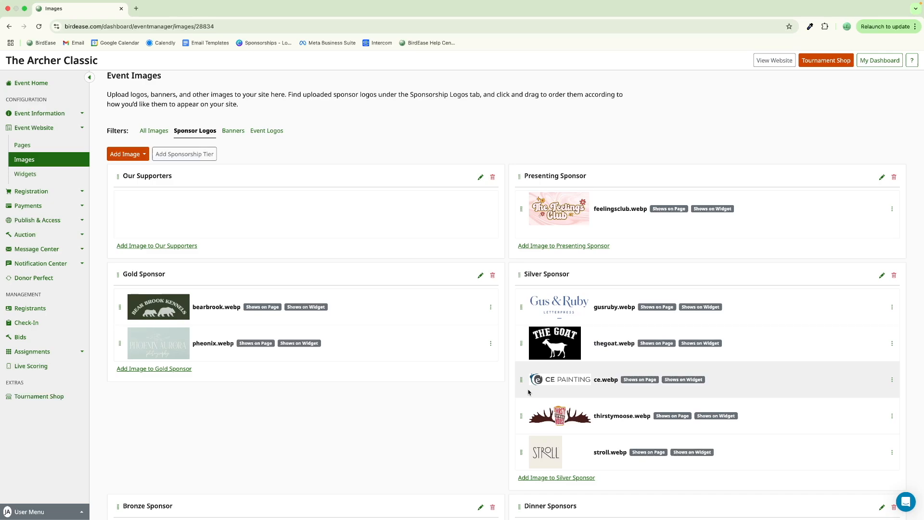
{"action": "left_click_drag", "start_coordinate": [525, 380], "coordinate": [522, 308]}
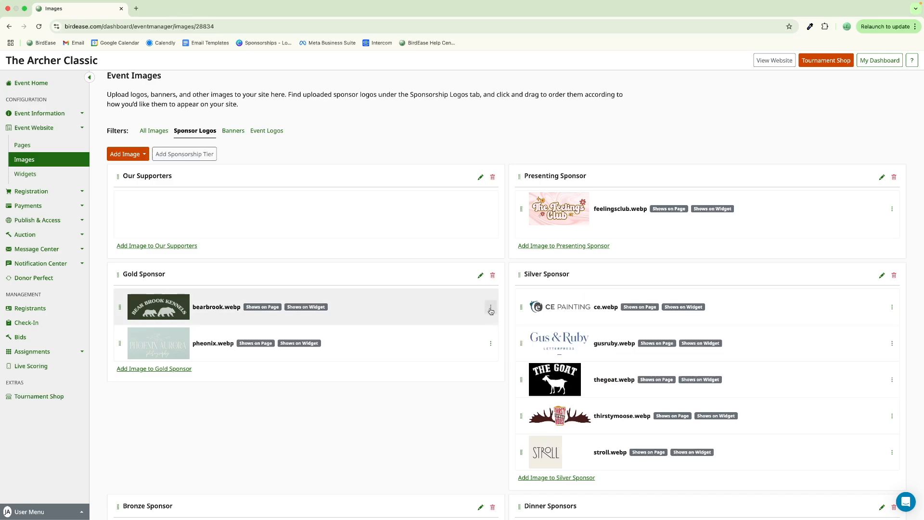
{"action": "left_click", "coordinate": [491, 309]}
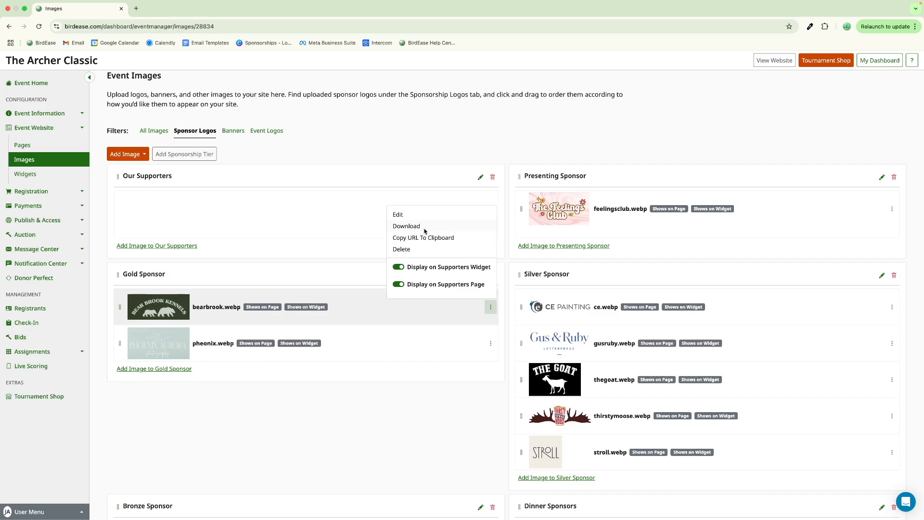
View the event website's widget configuration and open the list of registration items
{"action": "left_click", "coordinate": [25, 174]}
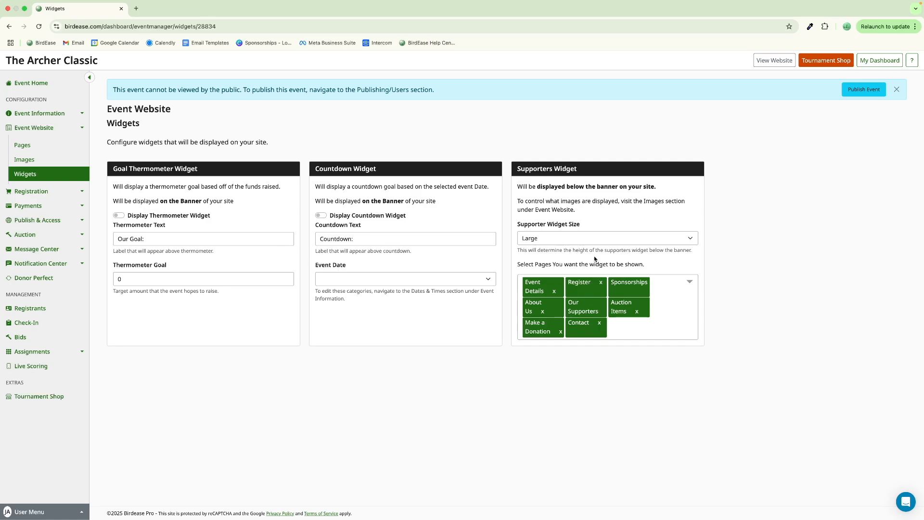
{"action": "left_click", "coordinate": [61, 195]}
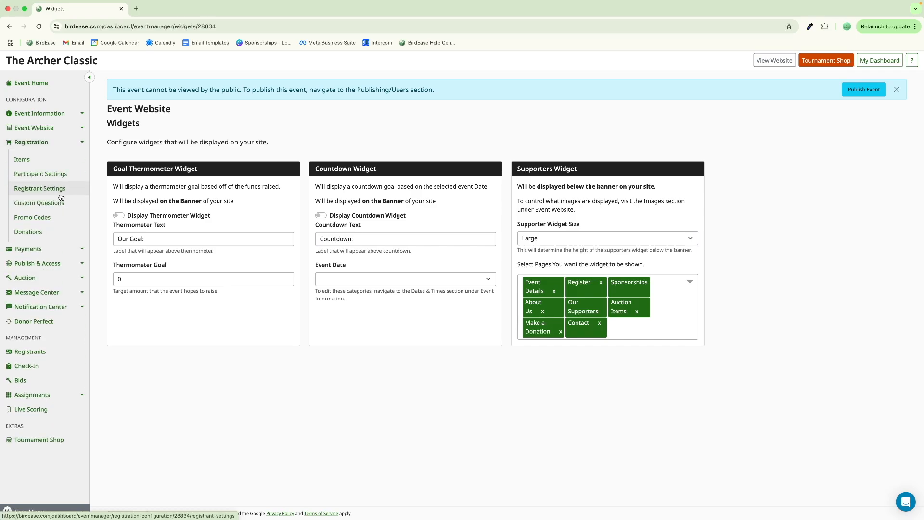
{"action": "left_click", "coordinate": [64, 162]}
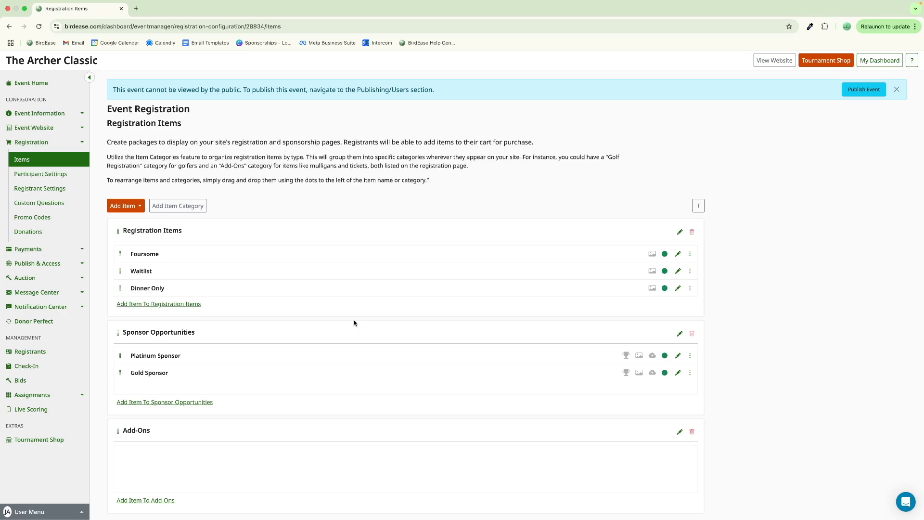
View the Dinner Only item's options and the Foursome registration item's settings, and close them without changes
{"action": "left_click", "coordinate": [690, 288]}
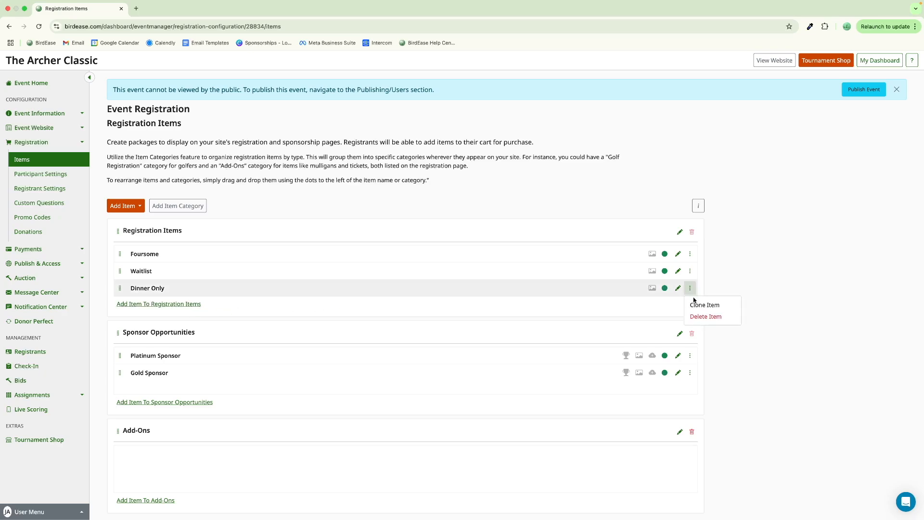
{"action": "left_click", "coordinate": [678, 254]}
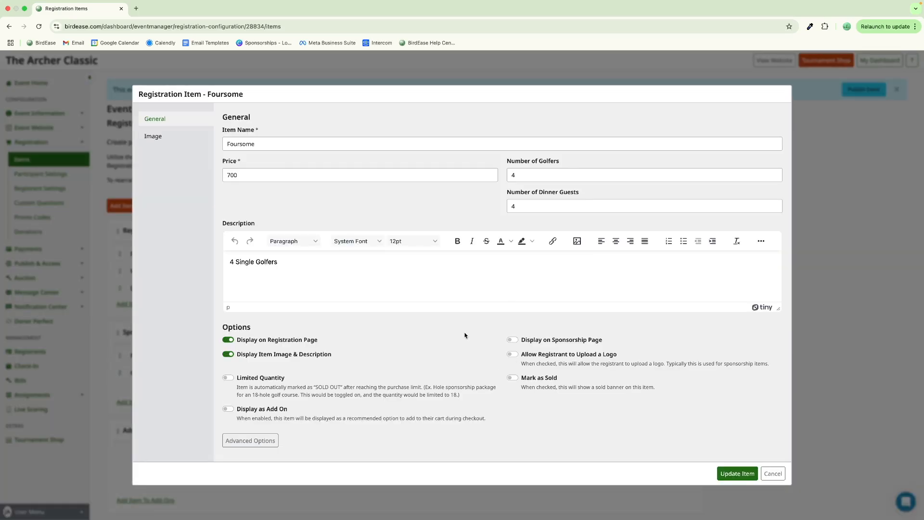
{"action": "left_click", "coordinate": [777, 475]}
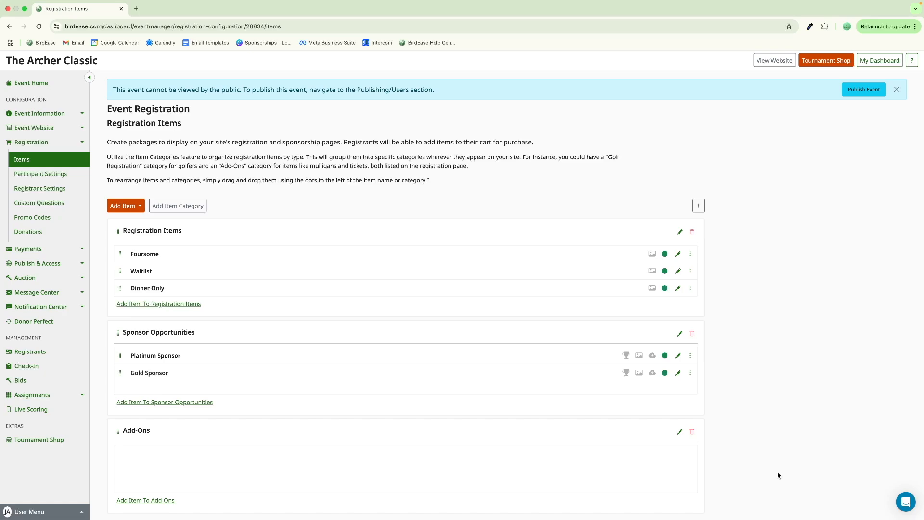
Stop accepting registrations in the event's publishing settings, and start accepting them again
{"action": "left_click", "coordinate": [73, 270]}
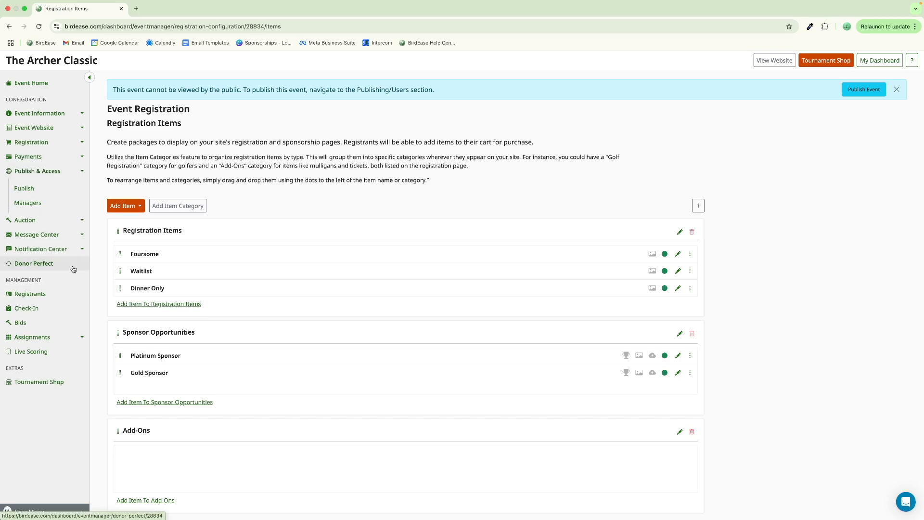
{"action": "left_click", "coordinate": [56, 189]}
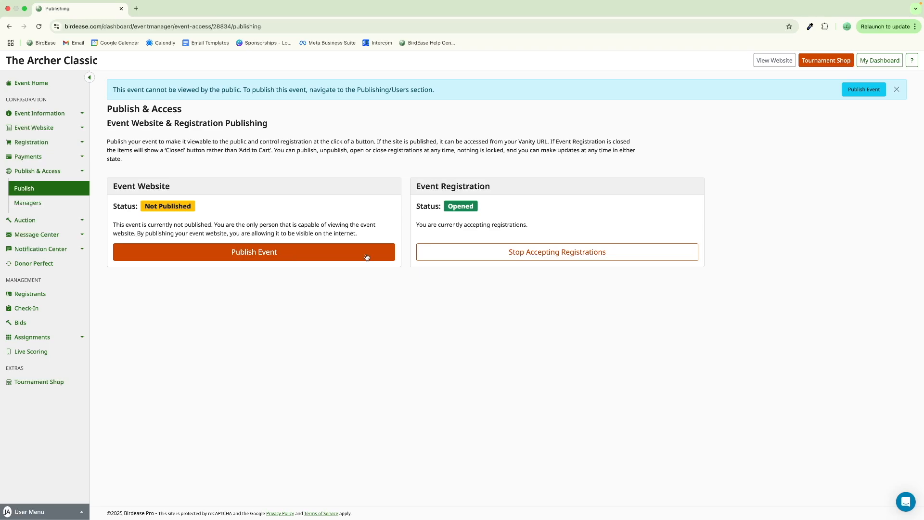
{"action": "left_click", "coordinate": [462, 260]}
{"action": "left_click", "coordinate": [526, 315]}
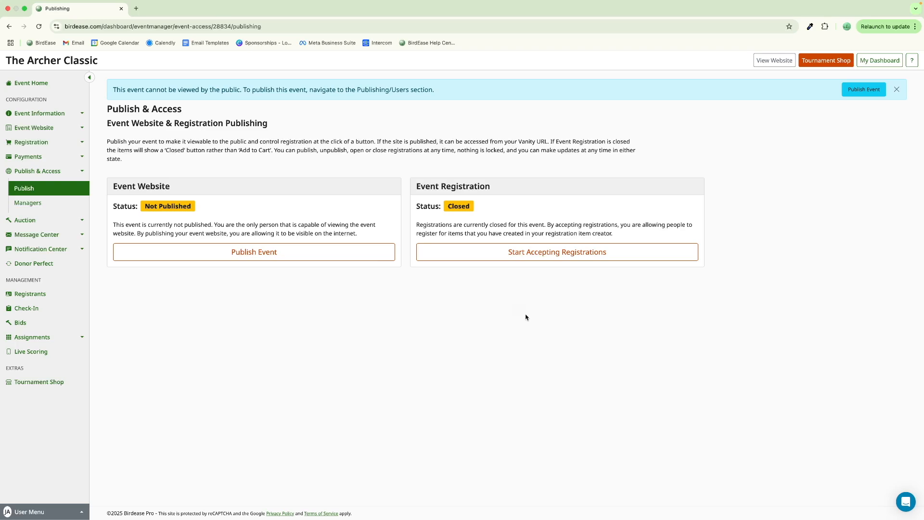
{"action": "left_click", "coordinate": [545, 258]}
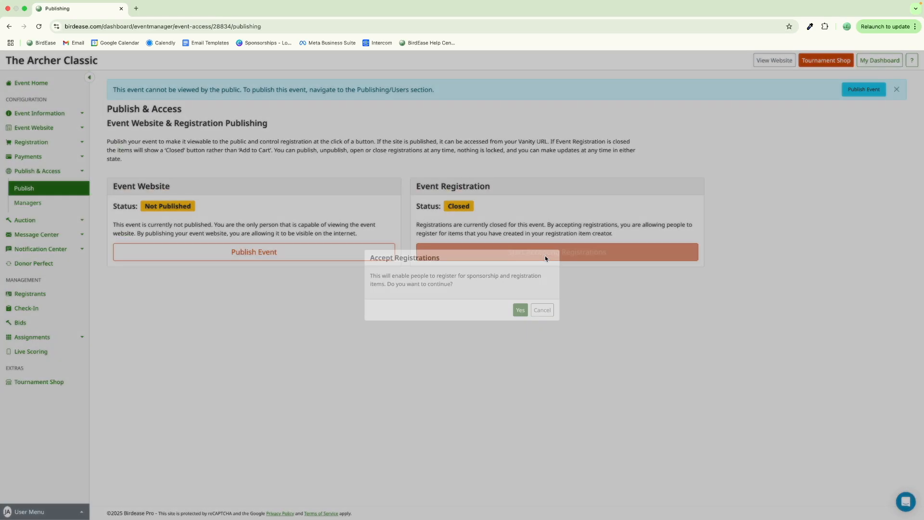
{"action": "left_click", "coordinate": [526, 311]}
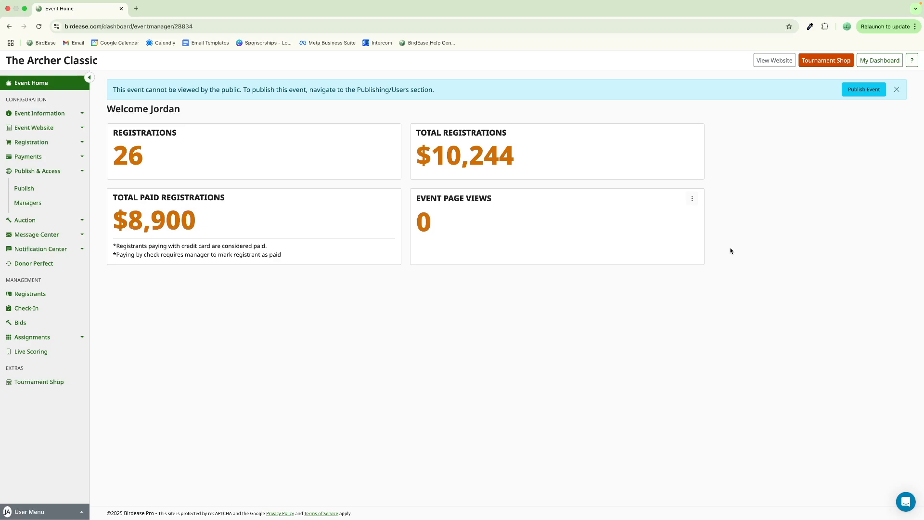
View the Help Center for Event Home, and look through the support chat's help collections and messages
{"action": "left_click", "coordinate": [912, 62]}
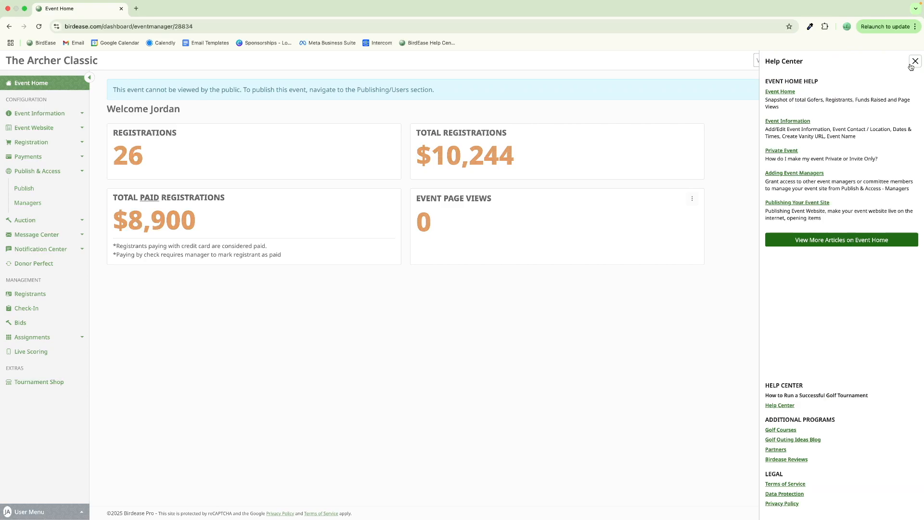
{"action": "left_click", "coordinate": [716, 266]}
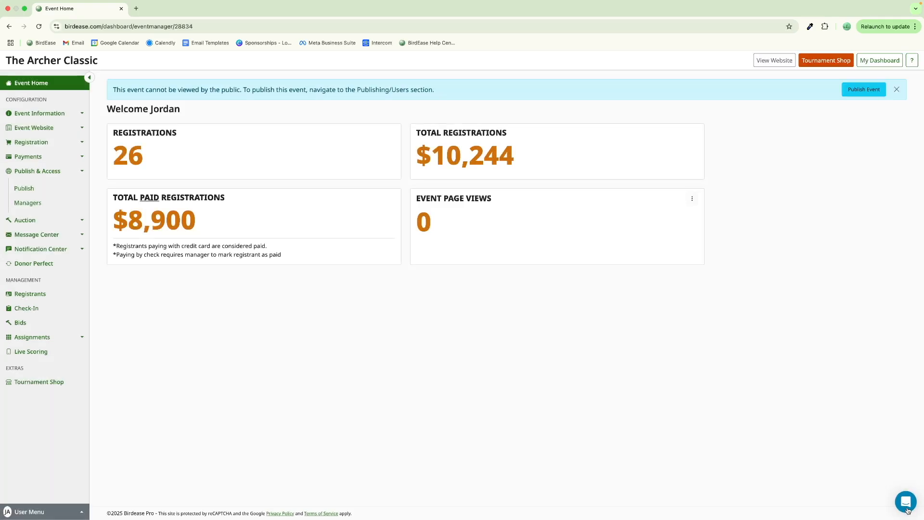
{"action": "left_click", "coordinate": [907, 509]}
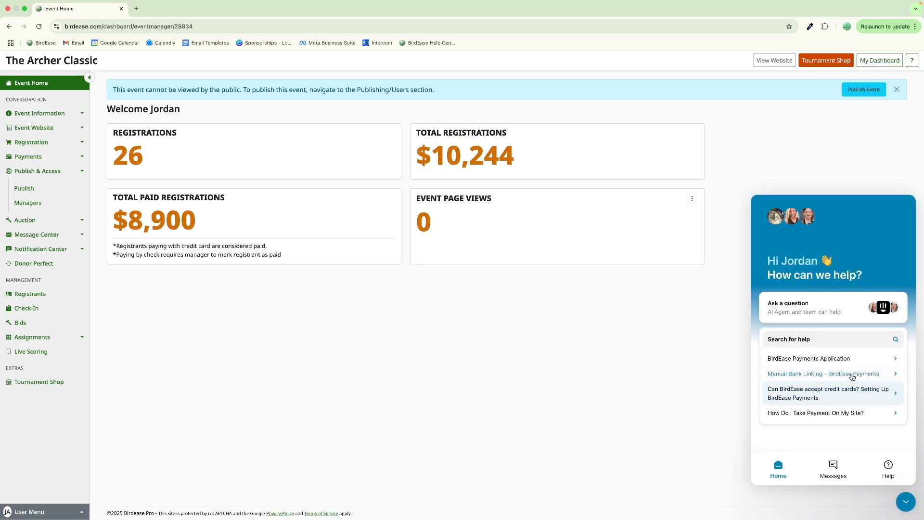
{"action": "left_click", "coordinate": [851, 340]}
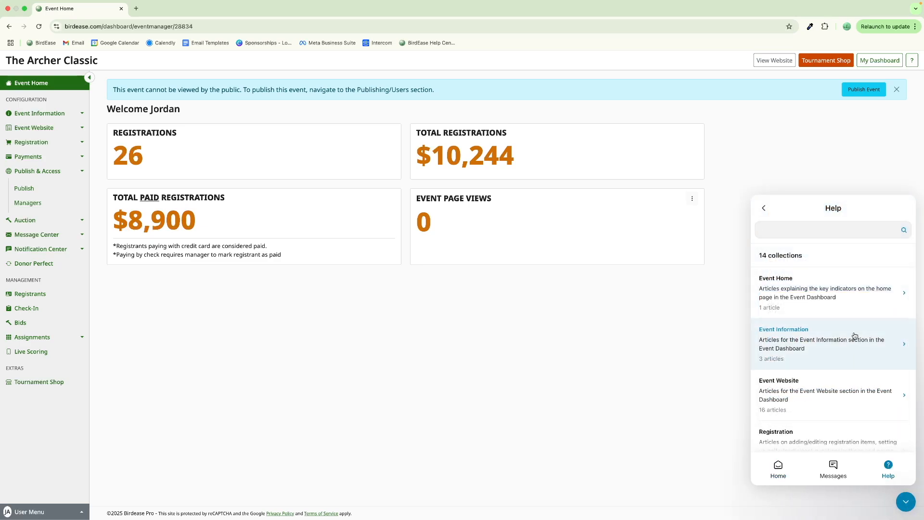
{"action": "left_click", "coordinate": [838, 469]}
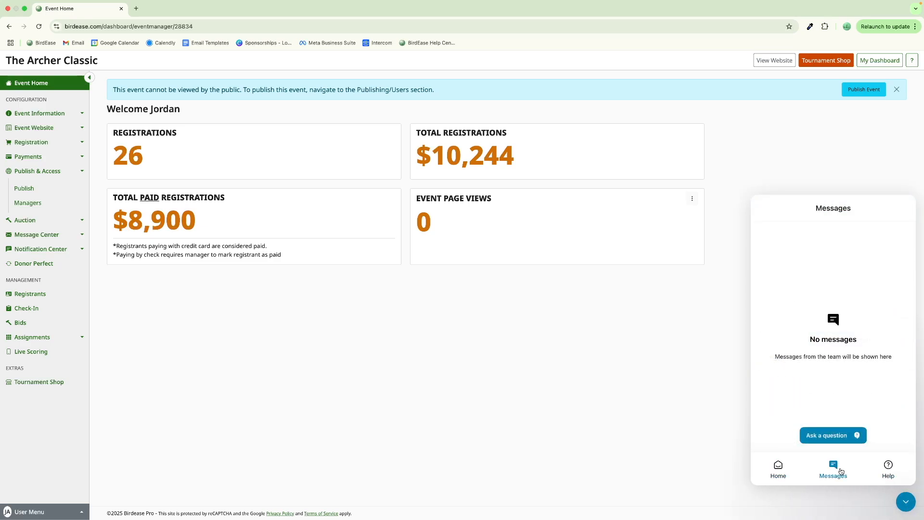